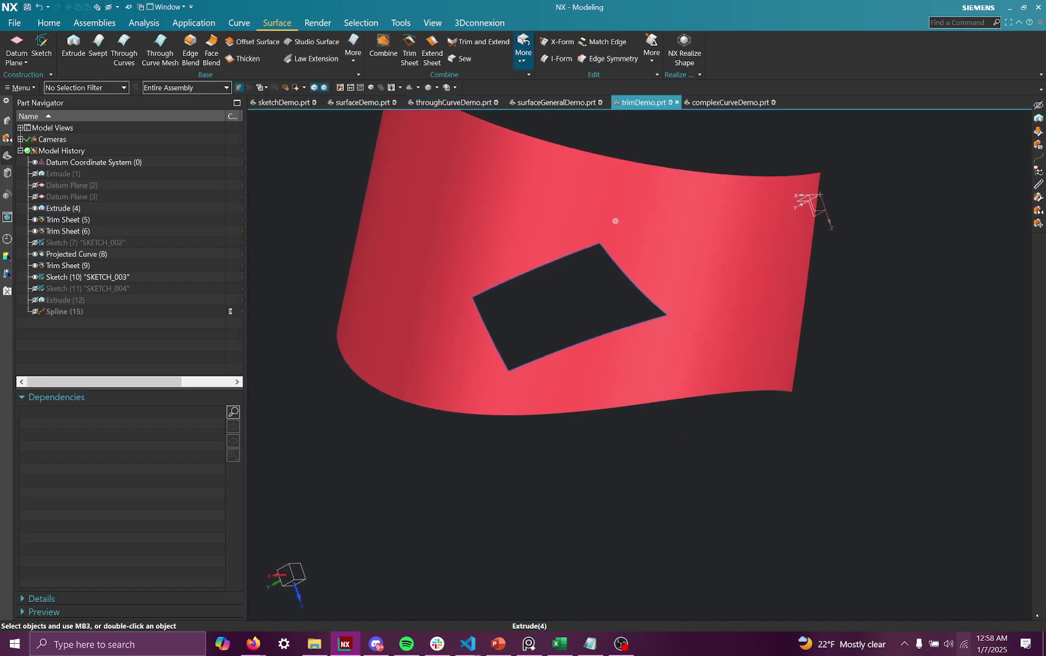
Start a Fill Surface and select the four edges of the four-sided hole in the red sheet as its boundary
{"action": "left_click", "coordinate": [524, 60]}
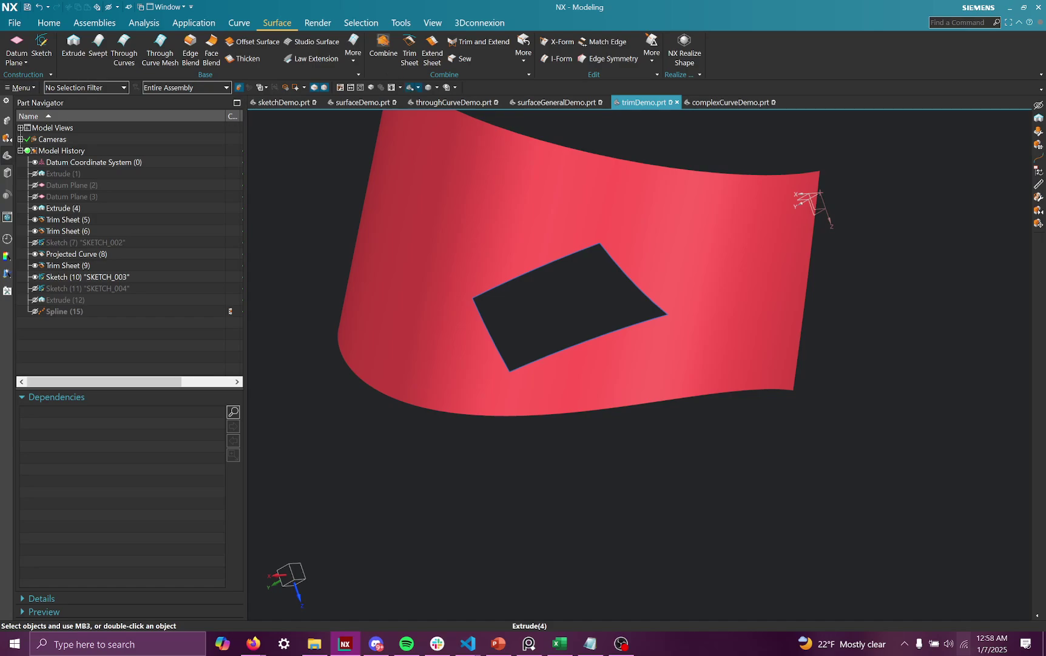
{"action": "middle_click_drag", "start_coordinate": [298, 178], "coordinate": [641, 215]}
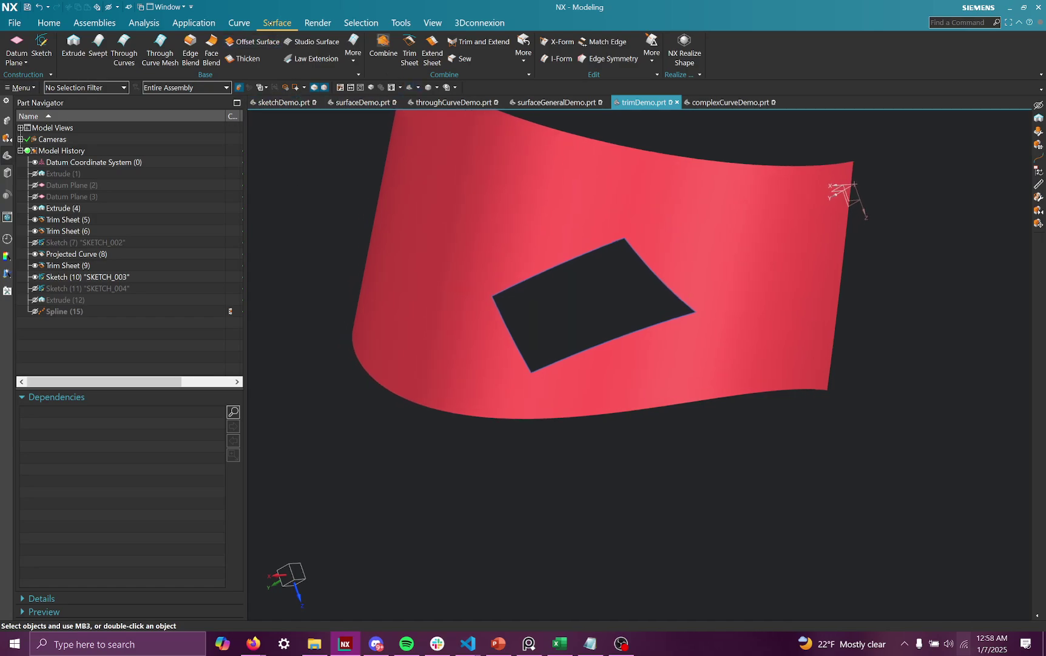
{"action": "left_click", "coordinate": [353, 64]}
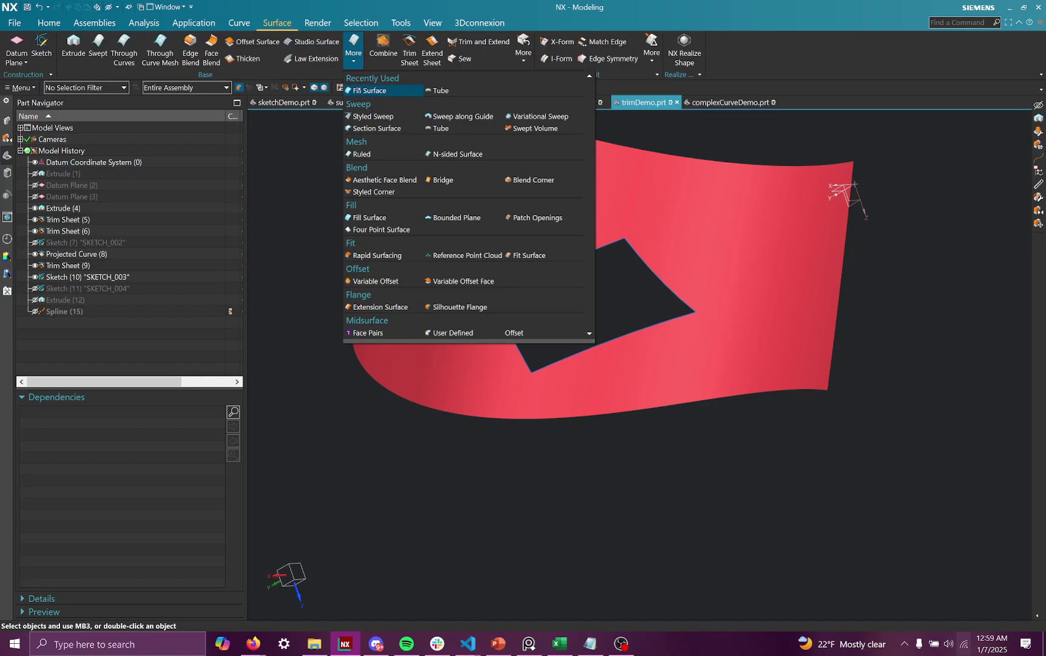
{"action": "left_click", "coordinate": [385, 218]}
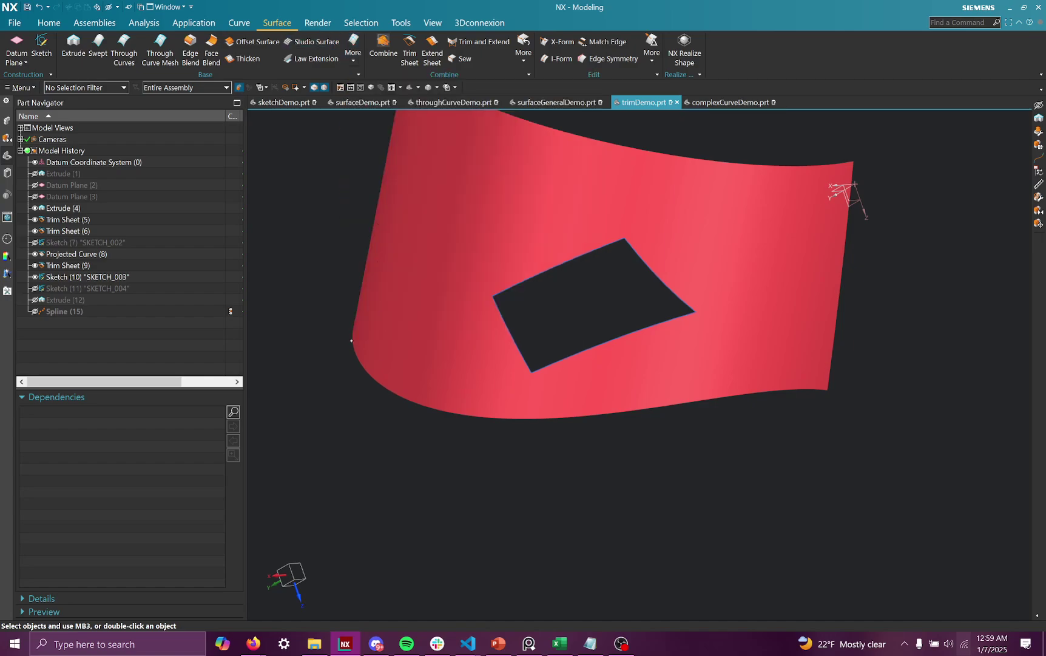
{"action": "middle_click_drag", "start_coordinate": [637, 215], "coordinate": [758, 232]}
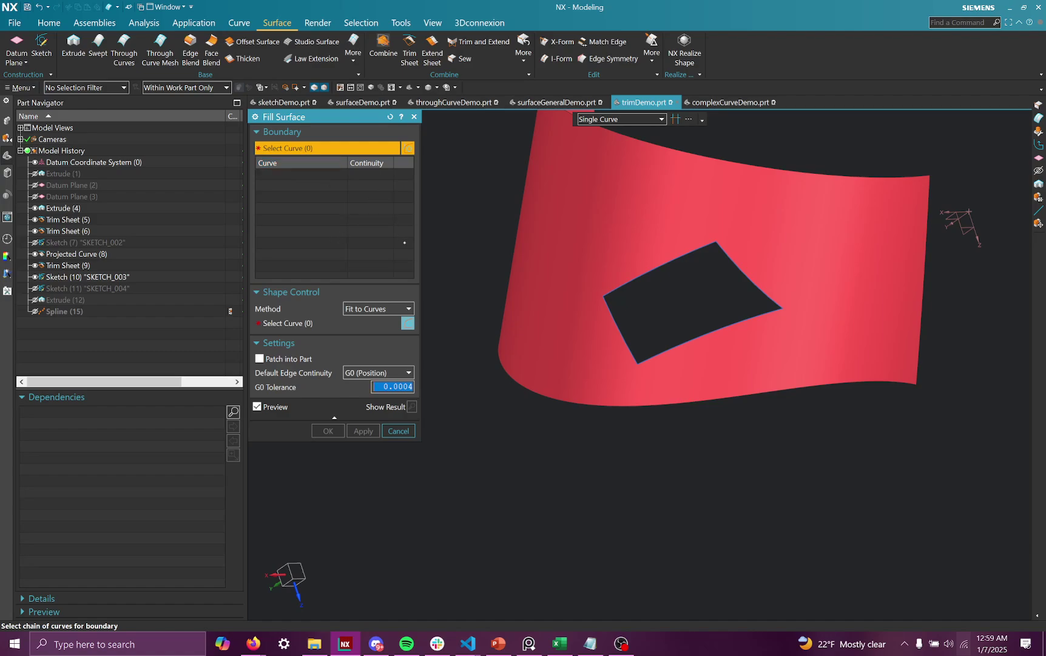
{"action": "middle_click_drag", "start_coordinate": [475, 292], "coordinate": [697, 329]}
{"action": "middle_click_drag", "start_coordinate": [647, 250], "coordinate": [629, 299]}
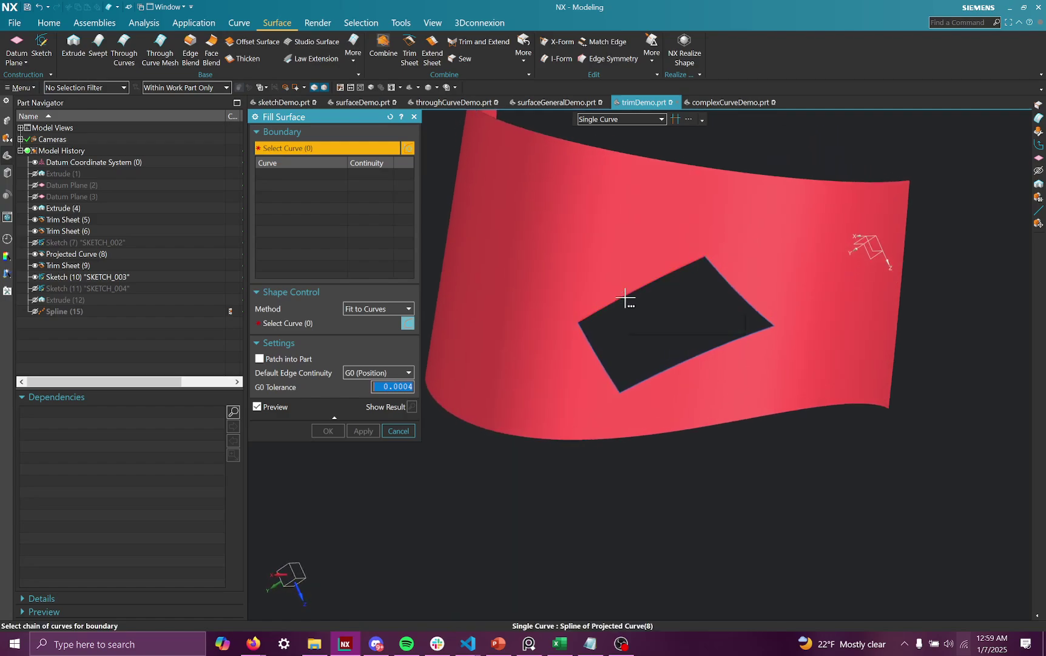
{"action": "left_click", "coordinate": [625, 298]}
{"action": "left_click", "coordinate": [917, 134]}
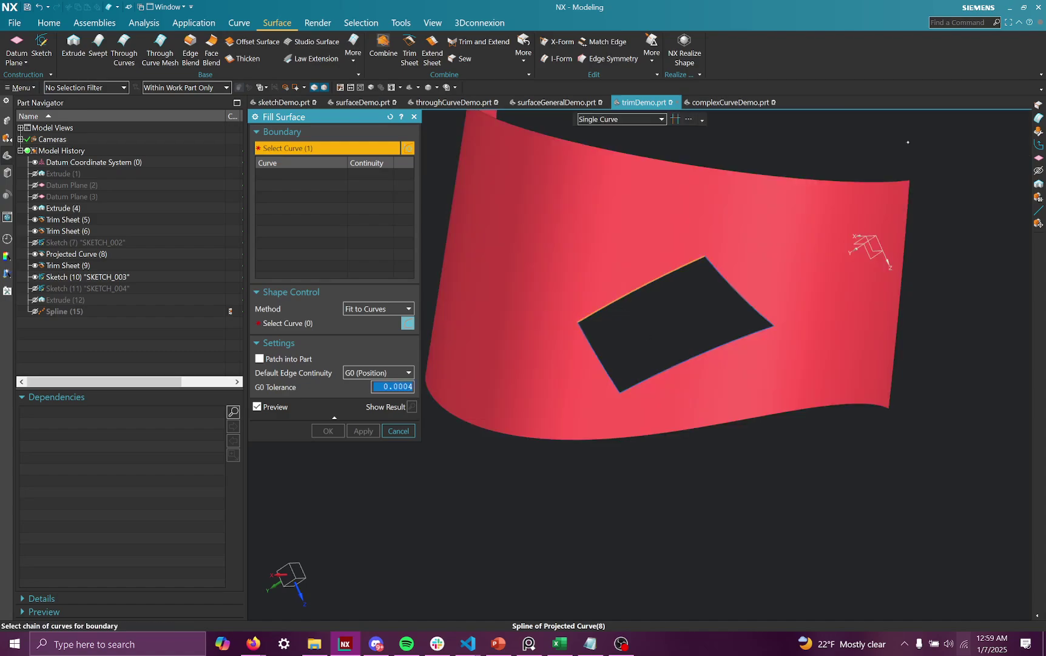
{"action": "left_click", "coordinate": [656, 368]}
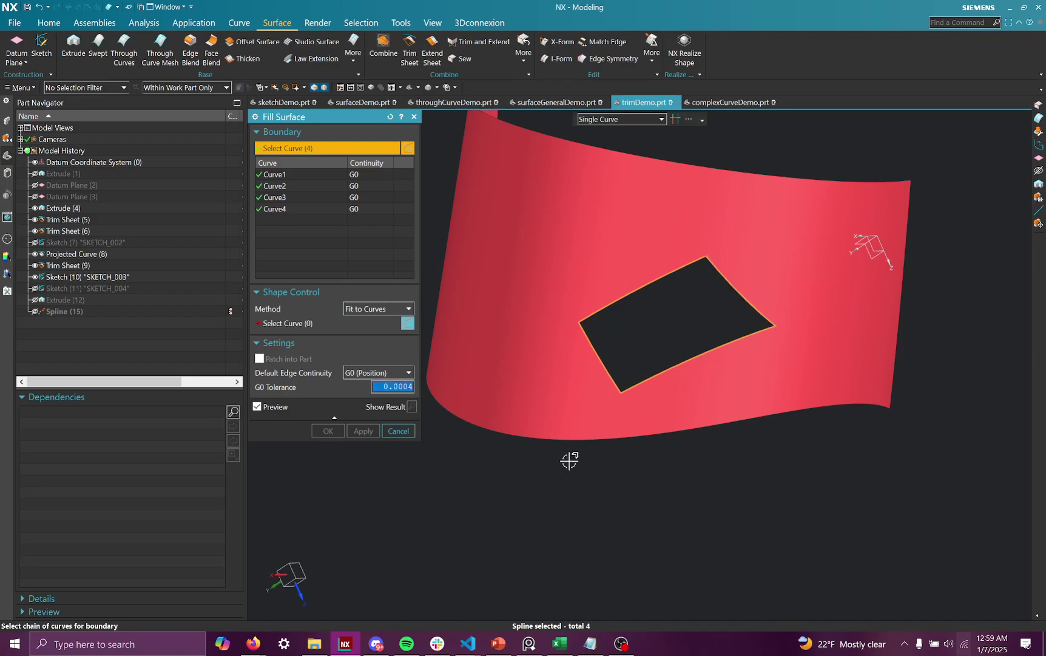
Set the fill's shape control method to None and create the surface patch over the hole
{"action": "middle_click_drag", "start_coordinate": [570, 460], "coordinate": [741, 238]}
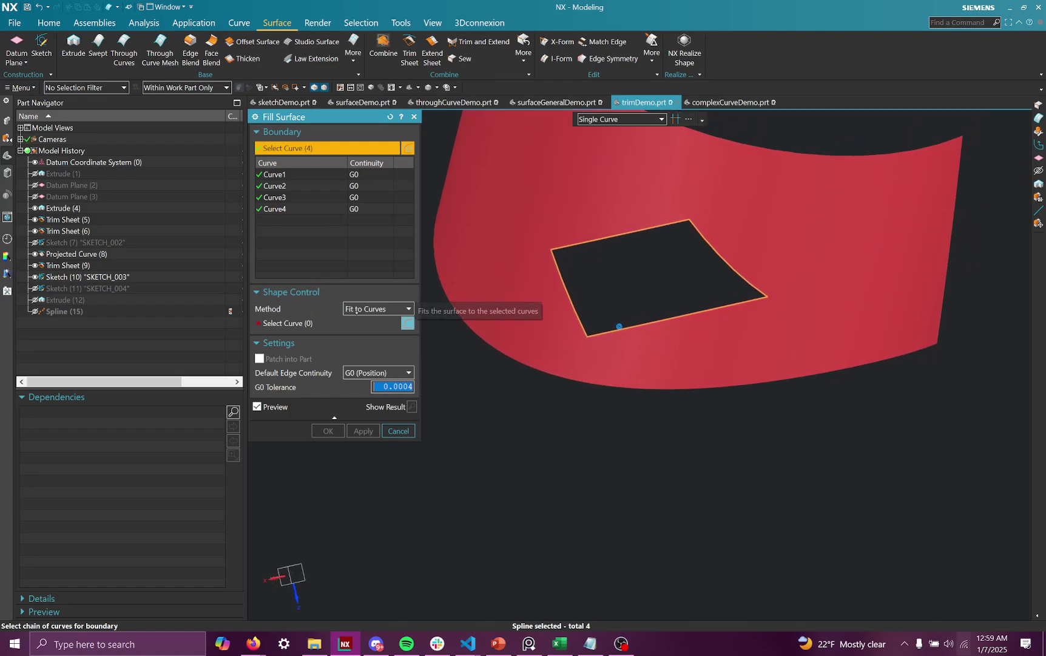
{"action": "left_click", "coordinate": [364, 308]}
{"action": "left_click", "coordinate": [367, 322]}
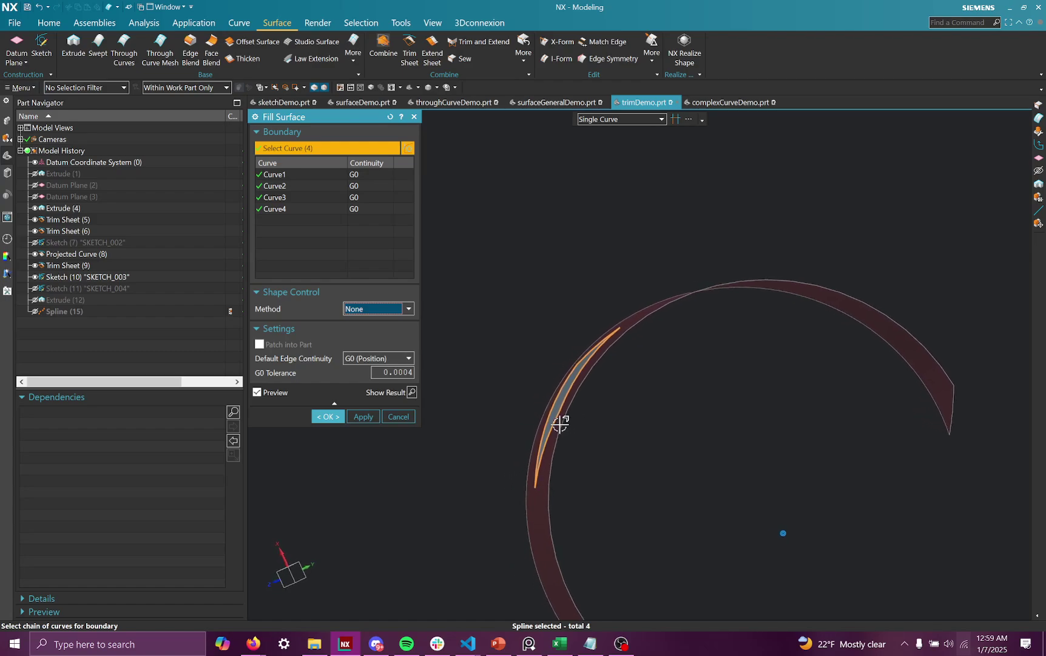
{"action": "left_click", "coordinate": [336, 418]}
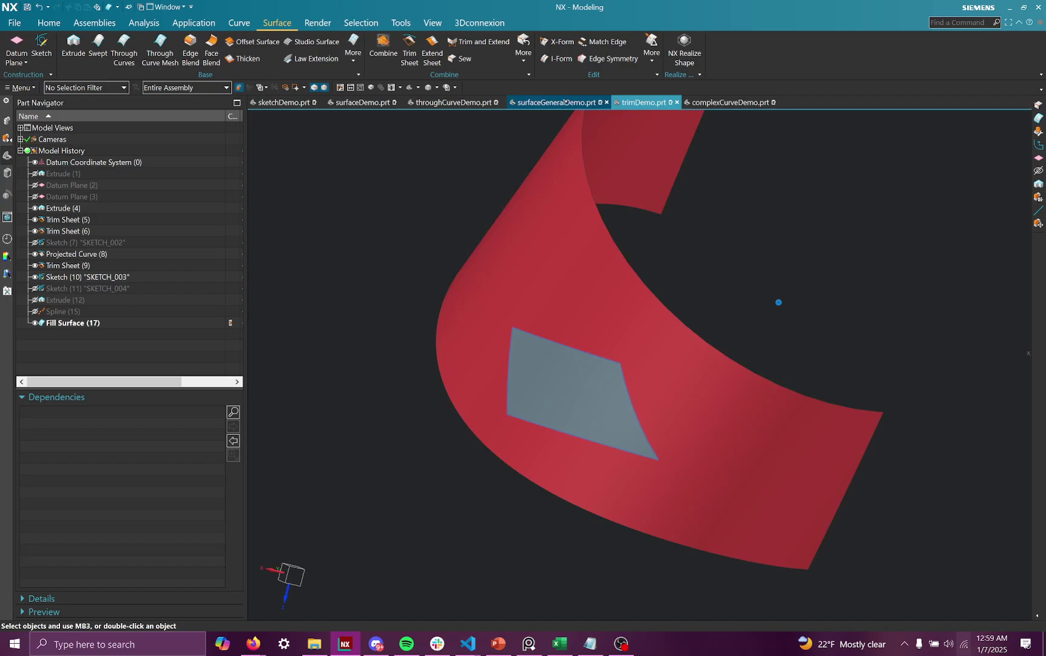
Hide the fill surface patch to expose the hole, and undo the hiding
{"action": "right_click", "coordinate": [669, 433]}
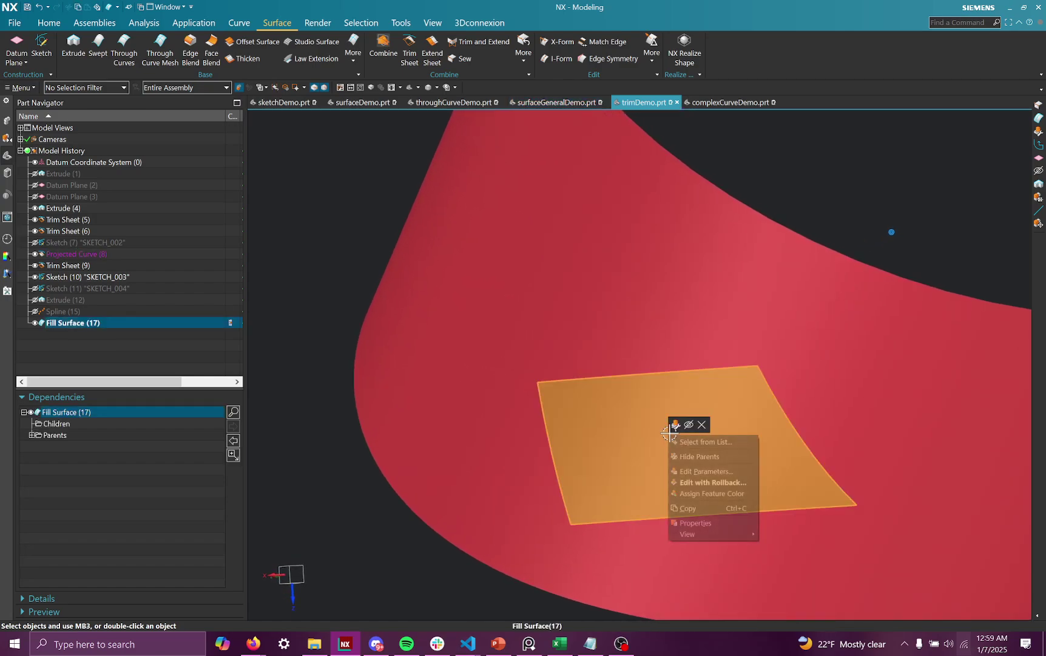
{"action": "left_click", "coordinate": [690, 425]}
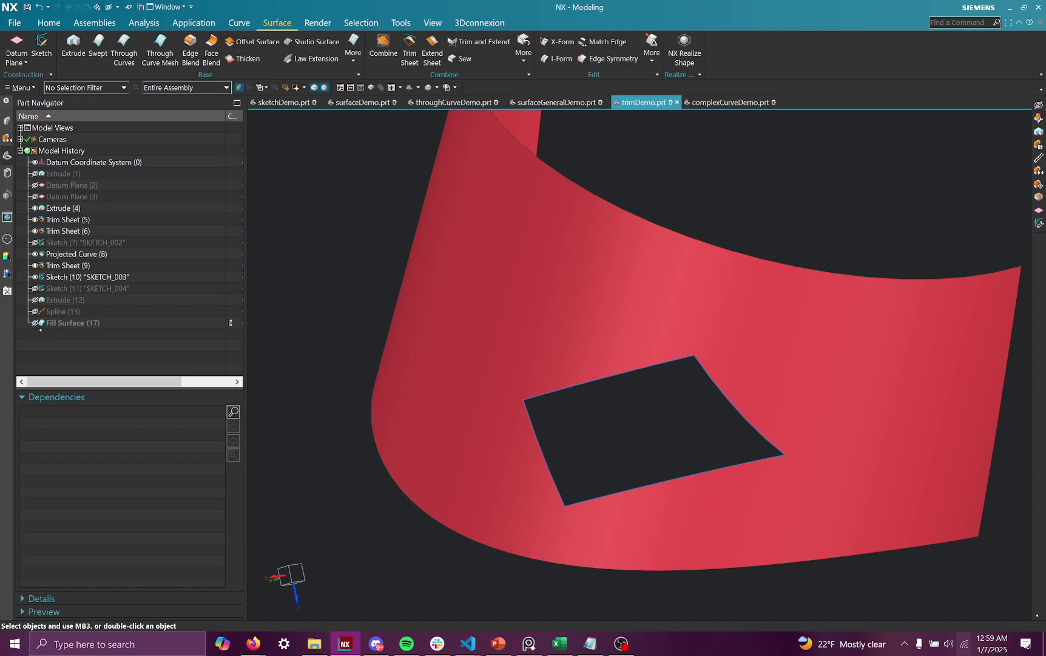
{"action": "key", "text": "ctrl+z"}
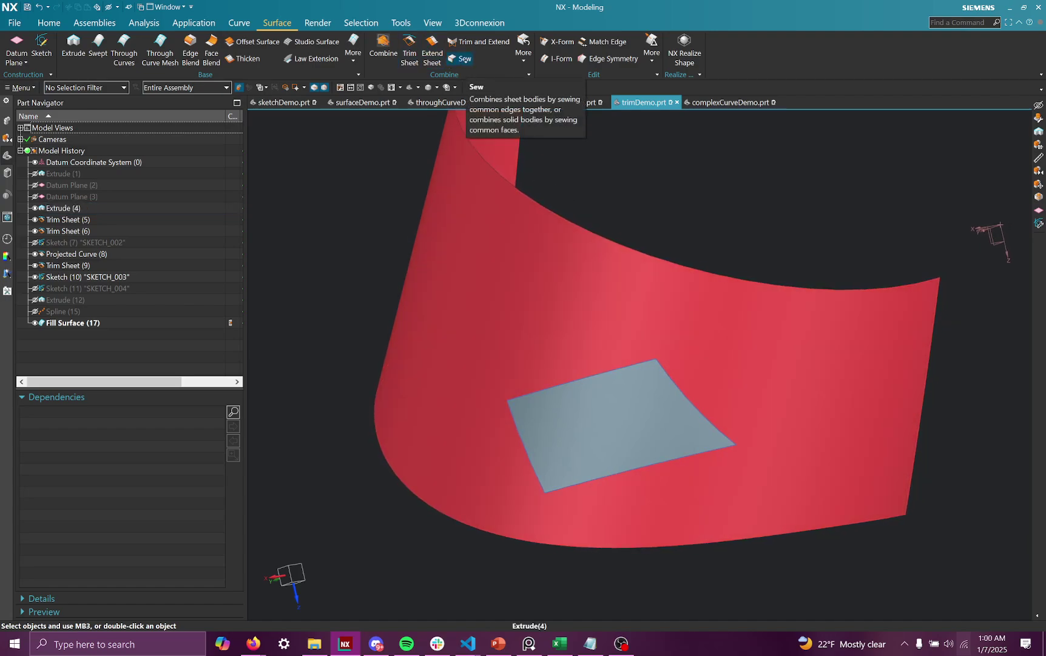
Sew the fill surface patch and the surrounding red sheet together into one sheet body
{"action": "left_click", "coordinate": [608, 454]}
{"action": "left_click", "coordinate": [413, 401]}
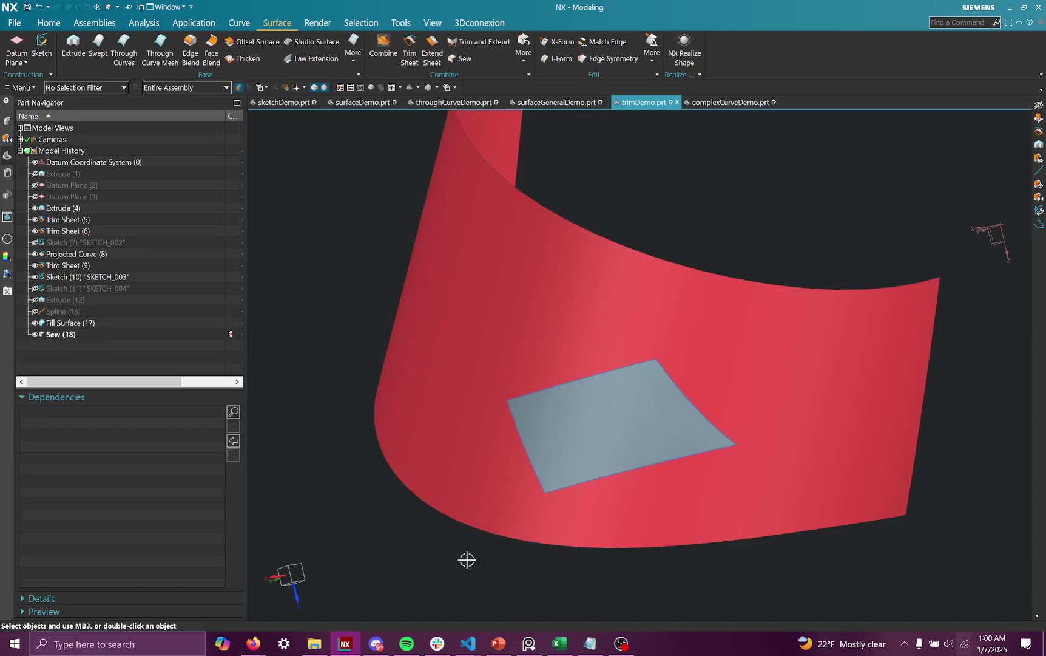
{"action": "middle_click_drag", "start_coordinate": [393, 385], "coordinate": [400, 299]}
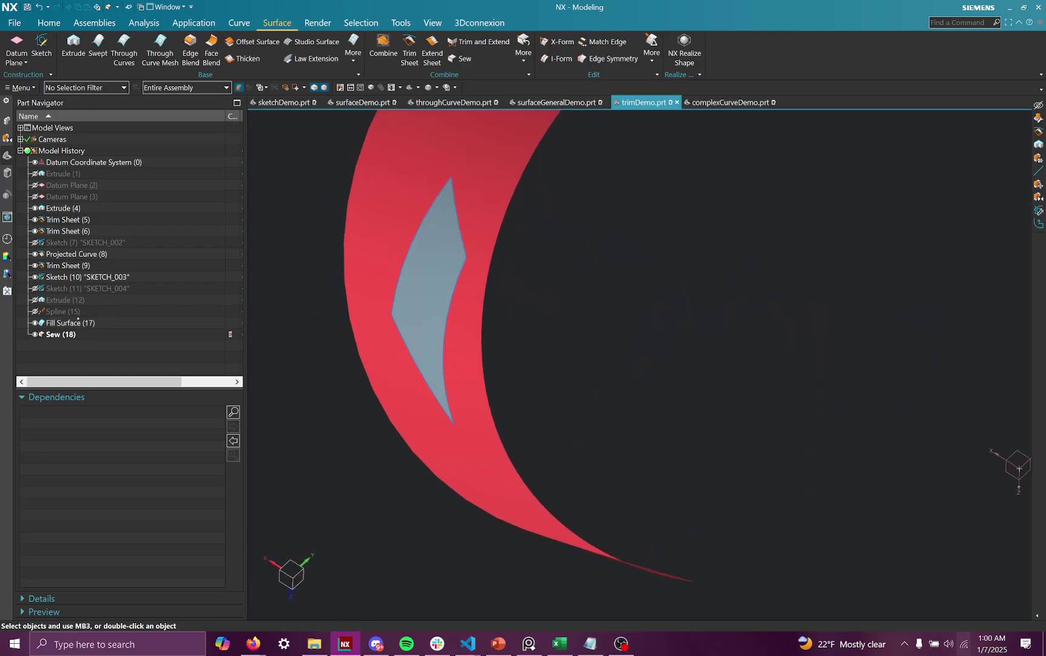
Toggle the visibility of the Fill Surface (17) feature and hide the Sew (18) body
{"action": "left_click", "coordinate": [35, 323]}
{"action": "left_click", "coordinate": [35, 323]}
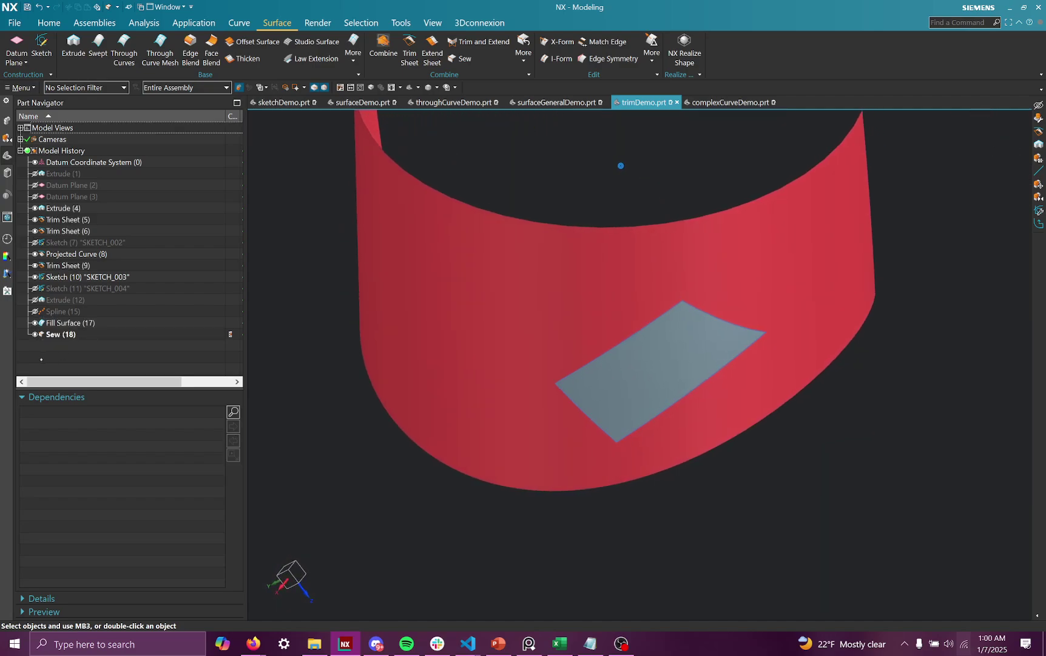
{"action": "left_click", "coordinate": [35, 334]}
Delete the Sew (18) and Fill Surface (17) features to reopen the hole
{"action": "right_click", "coordinate": [54, 334]}
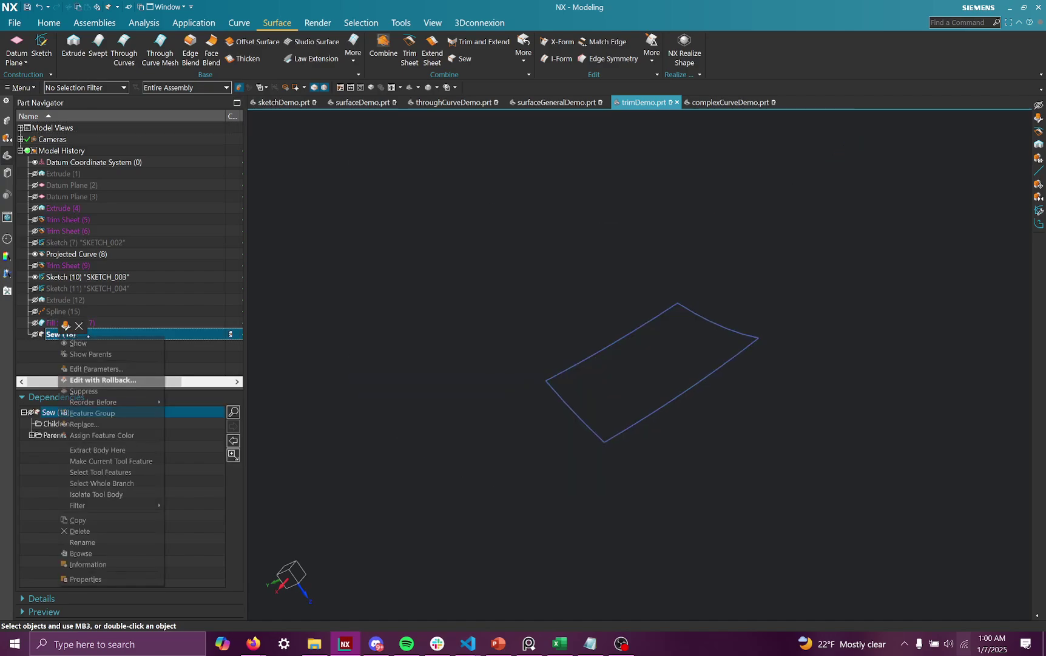
{"action": "key", "text": "Escape"}
{"action": "key", "text": "Delete"}
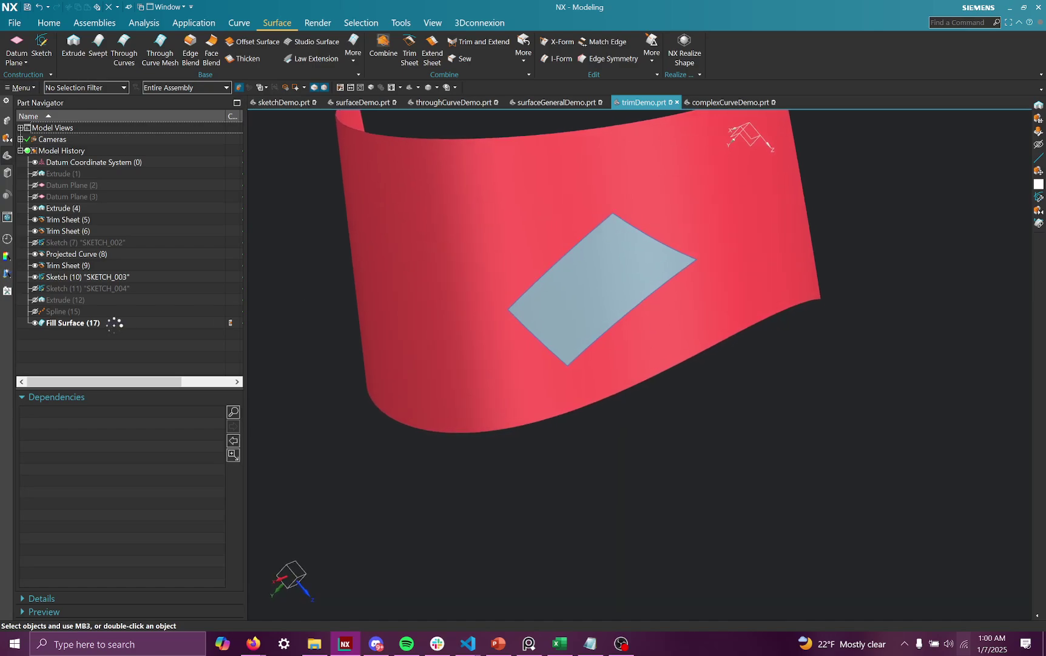
{"action": "right_click", "coordinate": [121, 323]}
{"action": "key", "text": "Escape"}
{"action": "left_click", "coordinate": [147, 315]}
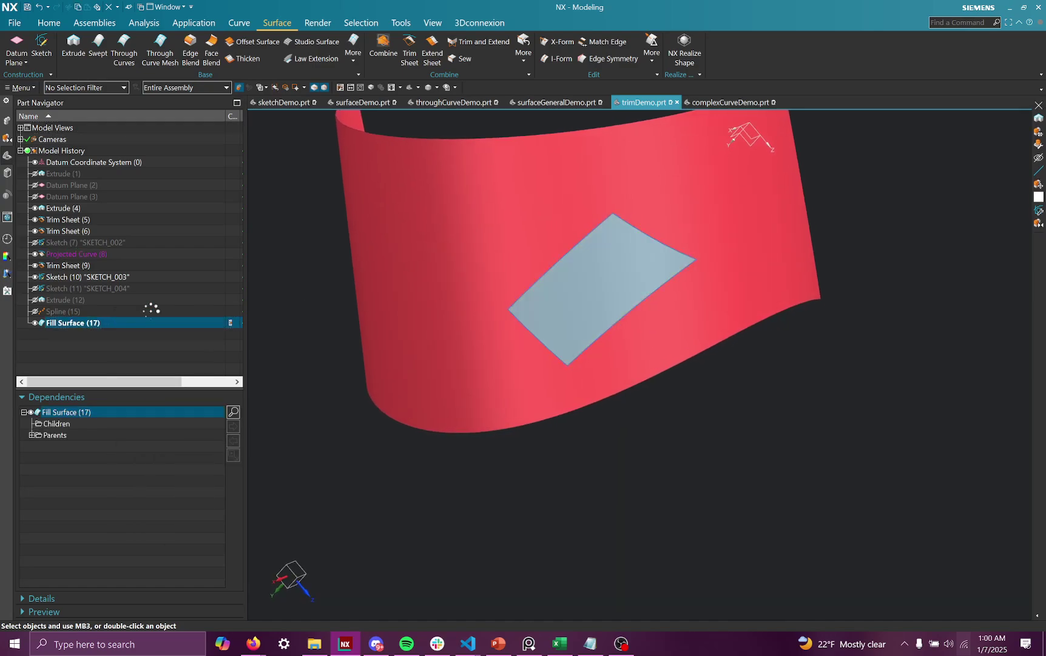
Start a new Fill Surface with the hole's four edges as boundary and shape control method None
{"action": "mouse_move", "coordinate": [315, 331]}
{"action": "middle_mouse_down"}
{"action": "mouse_move", "coordinate": [396, 355]}
{"action": "mouse_move", "coordinate": [355, 193]}
{"action": "mouse_move", "coordinate": [363, 223]}
{"action": "middle_mouse_up"}
{"action": "left_click", "coordinate": [353, 54]}
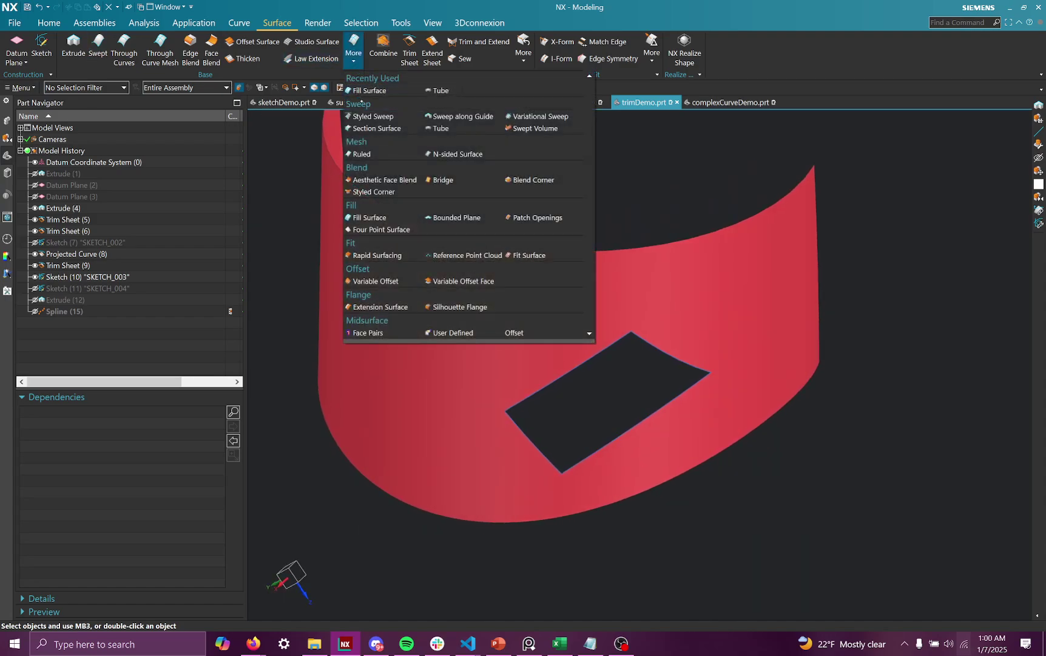
{"action": "left_click", "coordinate": [377, 92]}
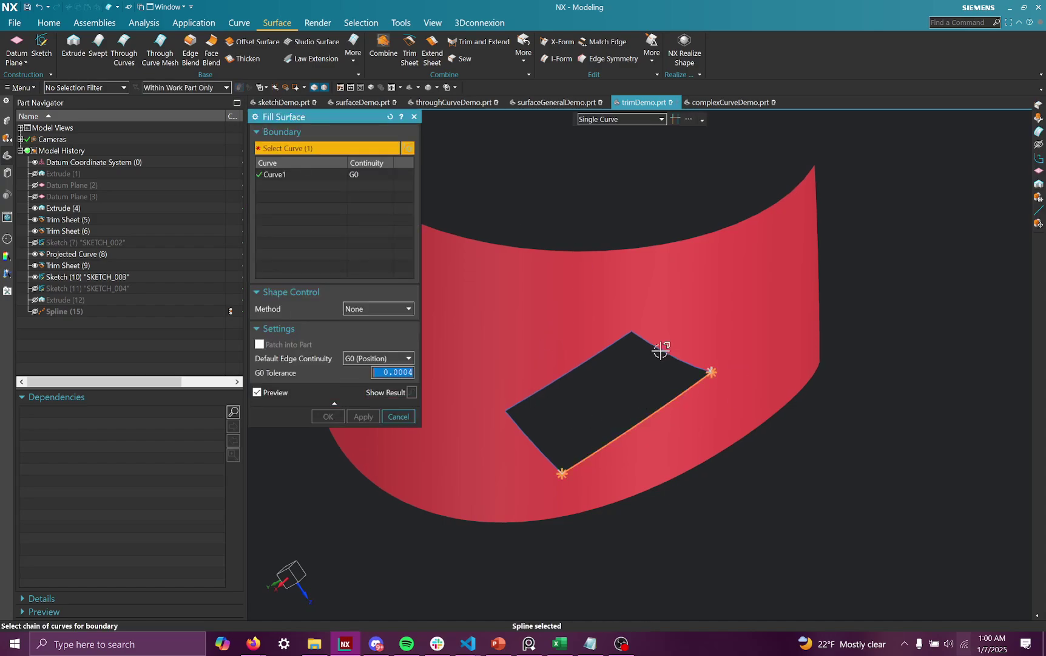
{"action": "left_click", "coordinate": [530, 439]}
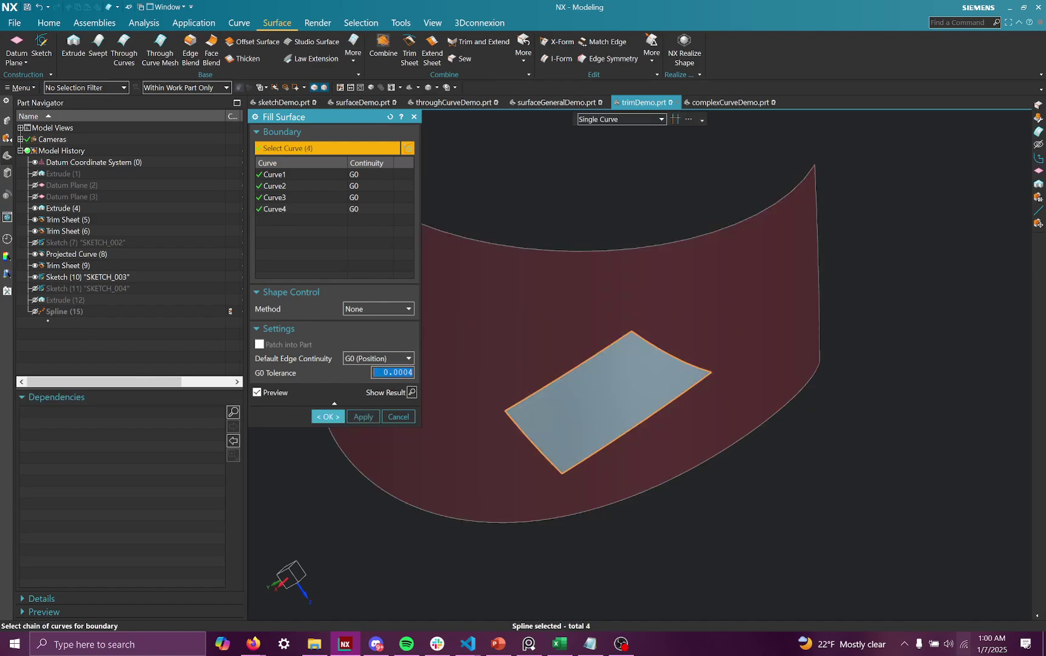
Show the hidden Spline (15) and examine how it bulges out from the fill surface preview
{"action": "scroll", "coordinate": [641, 364], "scroll_direction": "up", "scroll_amount": 2}
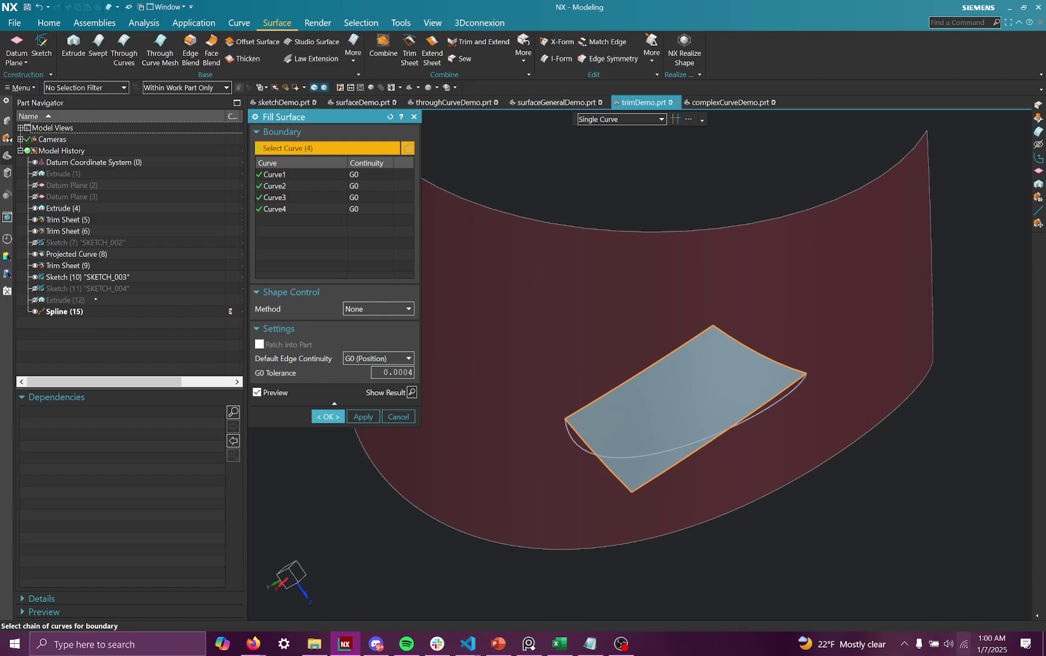
{"action": "middle_click_drag", "start_coordinate": [522, 437], "coordinate": [504, 336]}
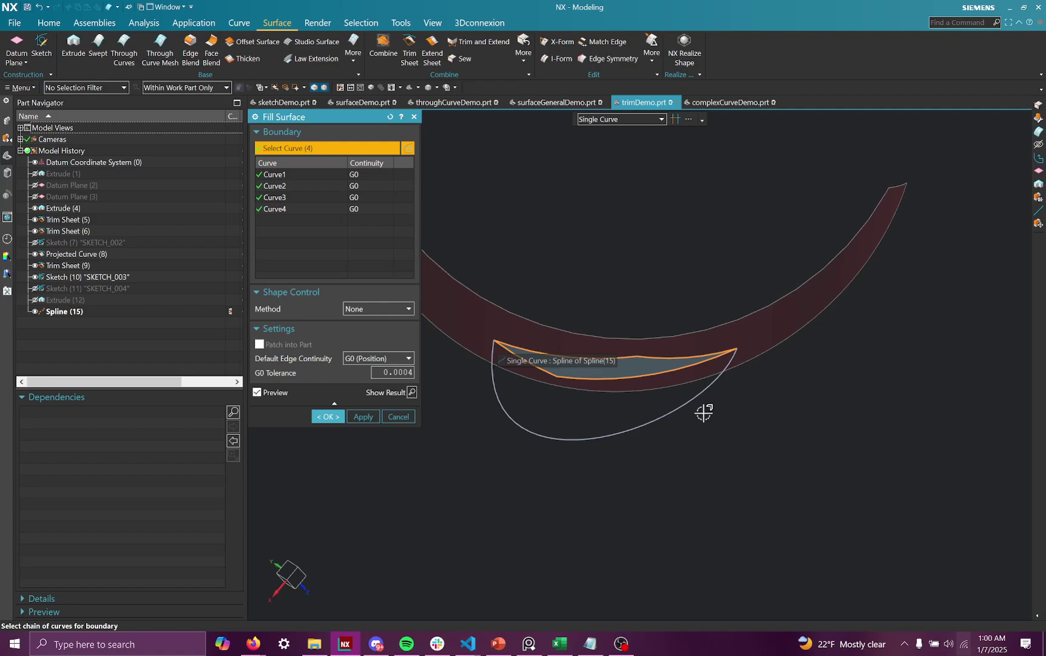
{"action": "middle_click_drag", "start_coordinate": [726, 359], "coordinate": [615, 412]}
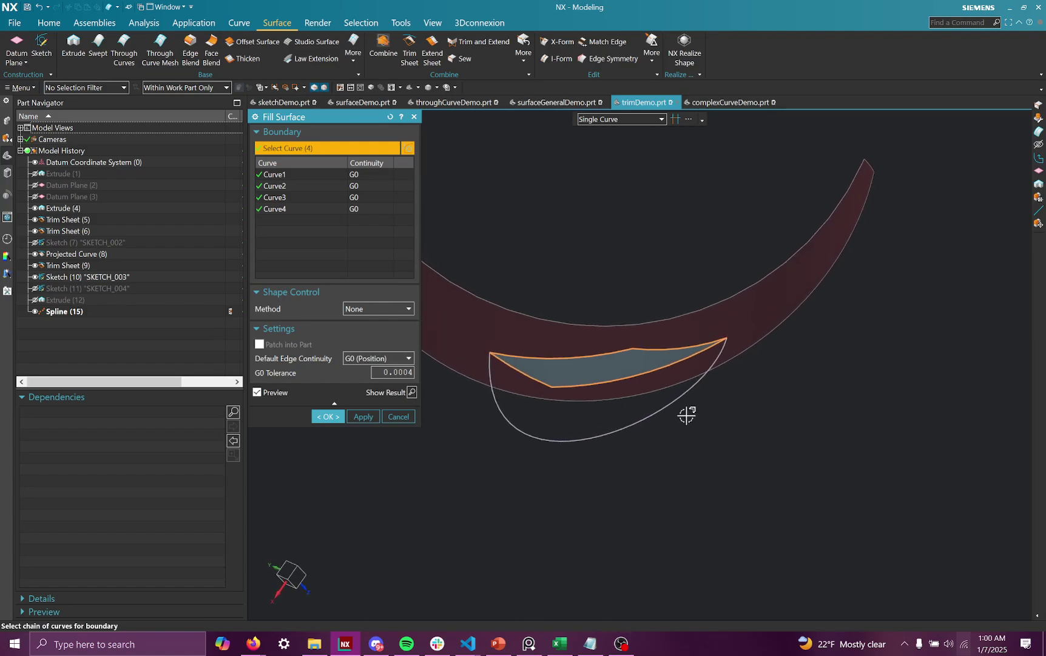
{"action": "middle_click_drag", "start_coordinate": [727, 395], "coordinate": [777, 273]}
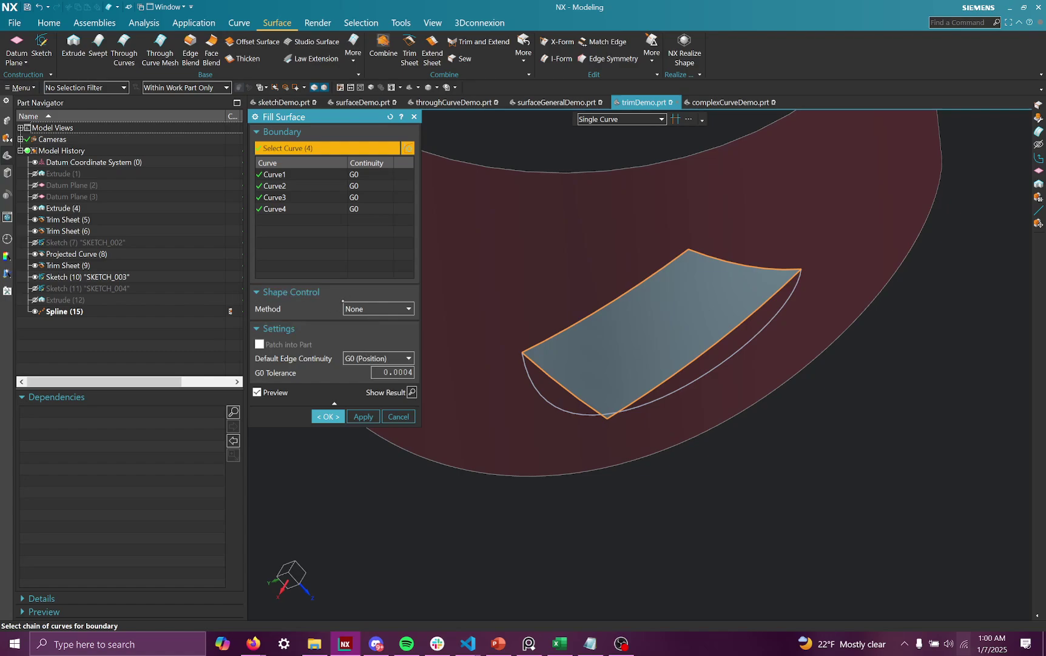
Set the fill's shape control method to Fit to Curves and select the bulging spline as the target curve
{"action": "left_click", "coordinate": [348, 310]}
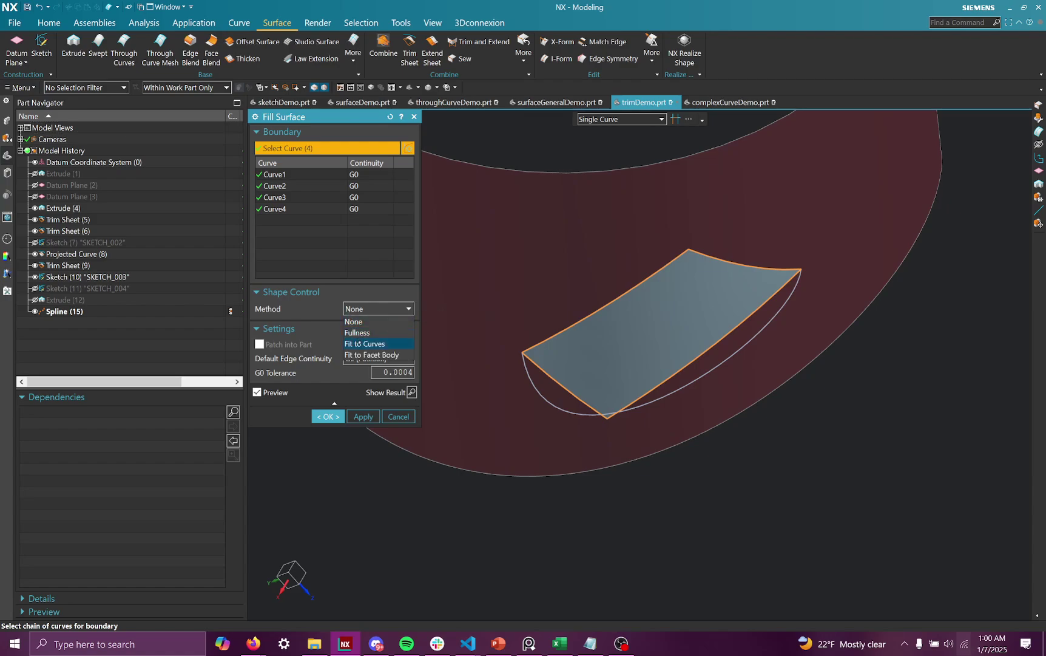
{"action": "left_click", "coordinate": [363, 344]}
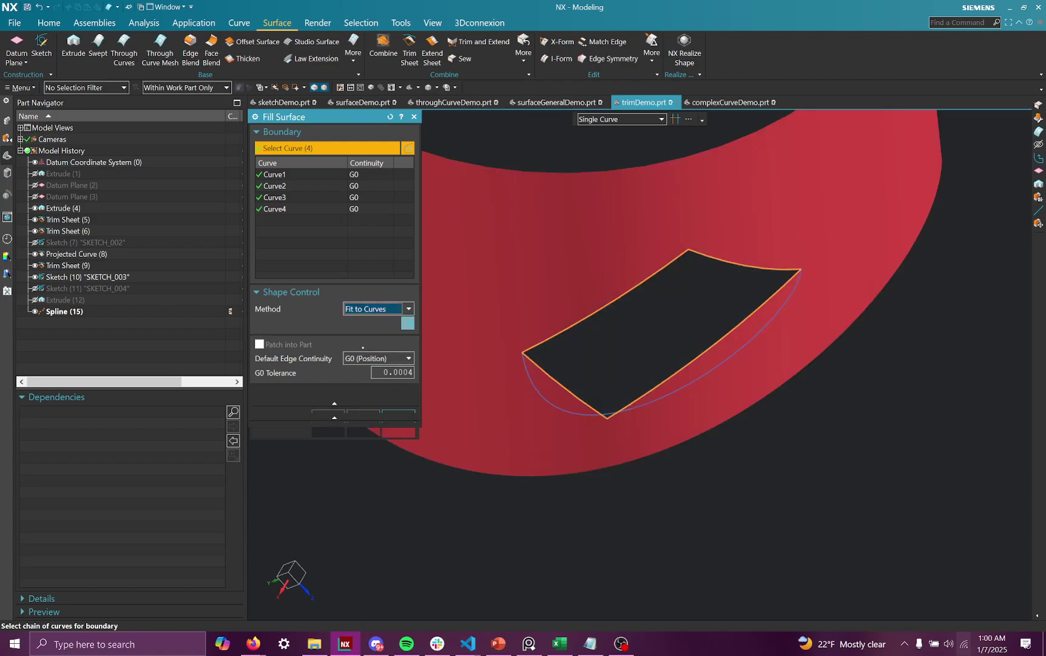
{"action": "left_click", "coordinate": [554, 405]}
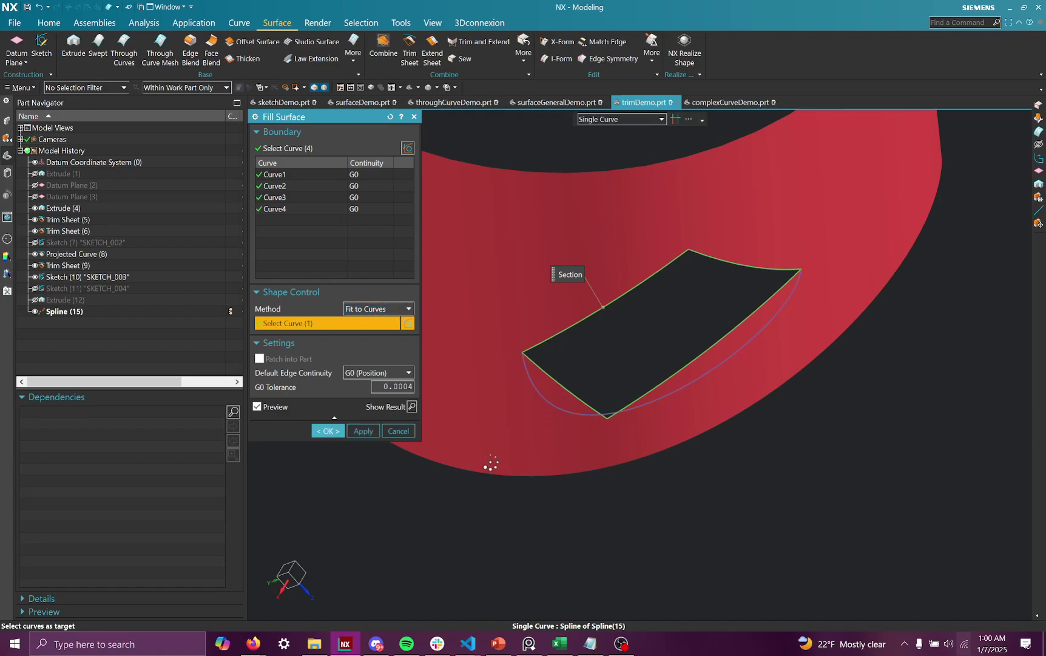
{"action": "middle_click_drag", "start_coordinate": [505, 451], "coordinate": [484, 465]}
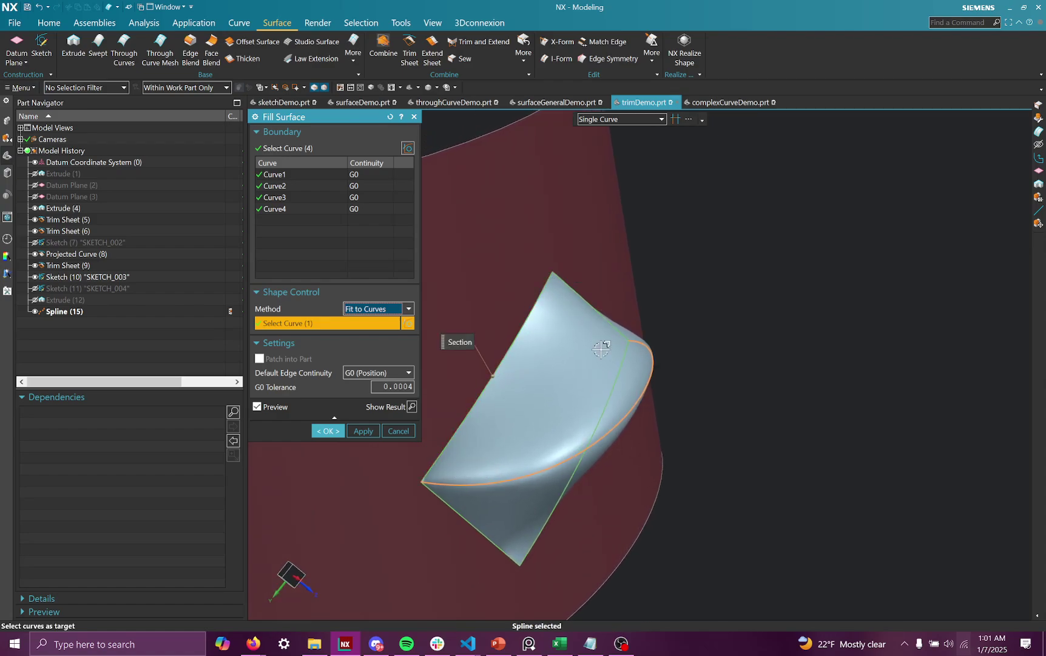
{"action": "middle_click_drag", "start_coordinate": [555, 495], "coordinate": [540, 436]}
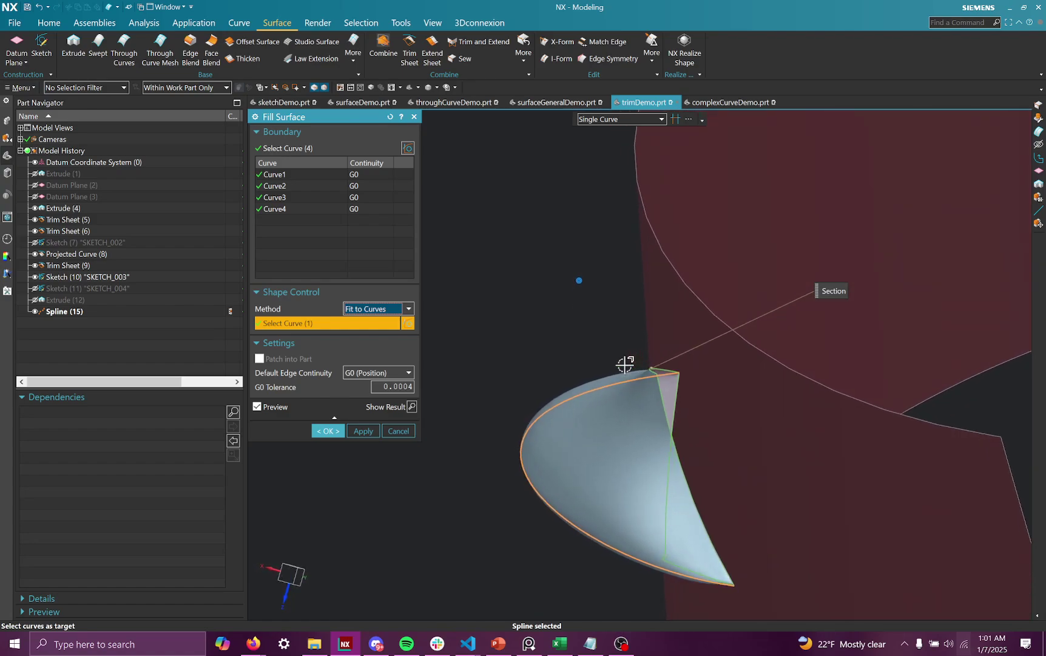
Set the fill's default edge continuity to G1 (Tangent) and inspect the blended edges around the hole
{"action": "left_click", "coordinate": [377, 372]}
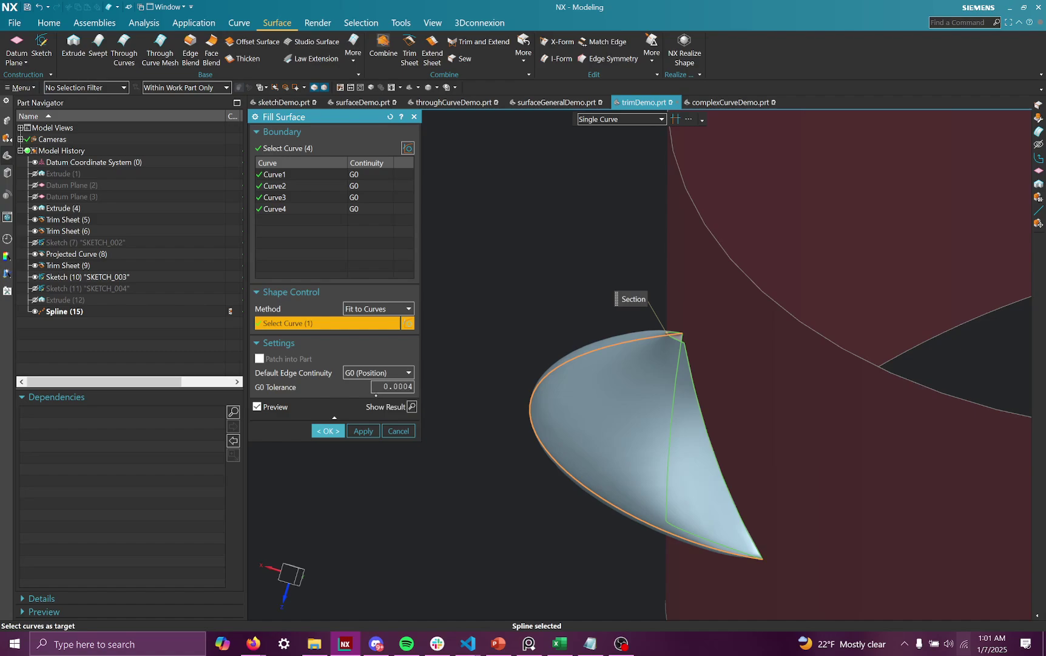
{"action": "mouse_move", "coordinate": [693, 402]}
{"action": "middle_mouse_down"}
{"action": "mouse_move", "coordinate": [710, 344]}
{"action": "mouse_move", "coordinate": [622, 307]}
{"action": "middle_mouse_up"}
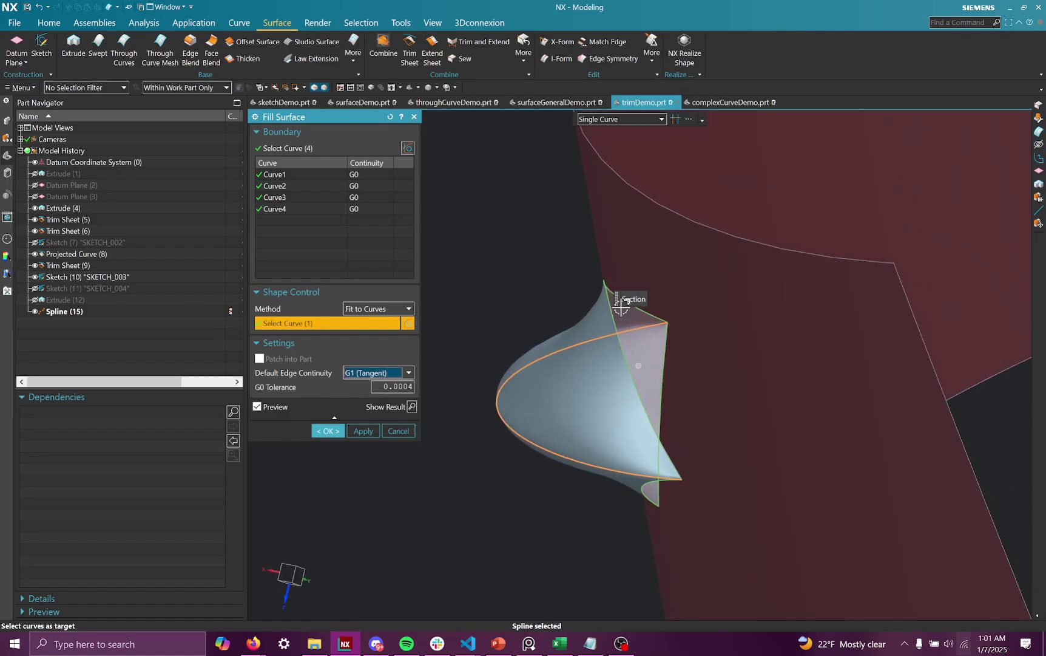
{"action": "middle_click_drag", "start_coordinate": [664, 420], "coordinate": [687, 472]}
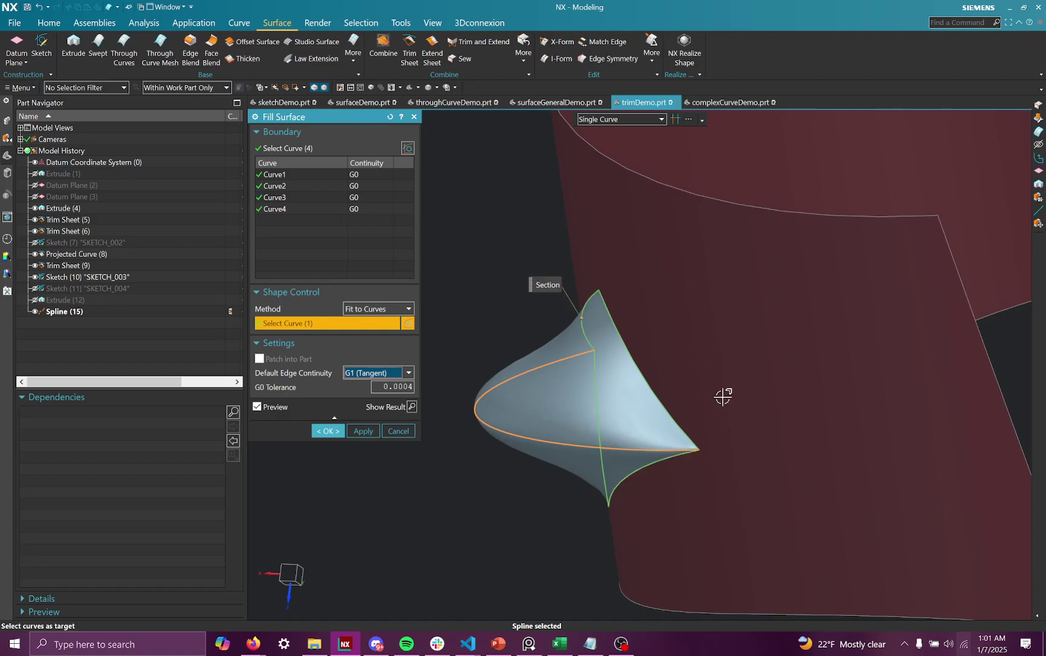
Check the G0, G1 and G2 continuity choices available for individual boundary curves, using Curve2 as the example
{"action": "middle_click_drag", "start_coordinate": [723, 396], "coordinate": [606, 284]}
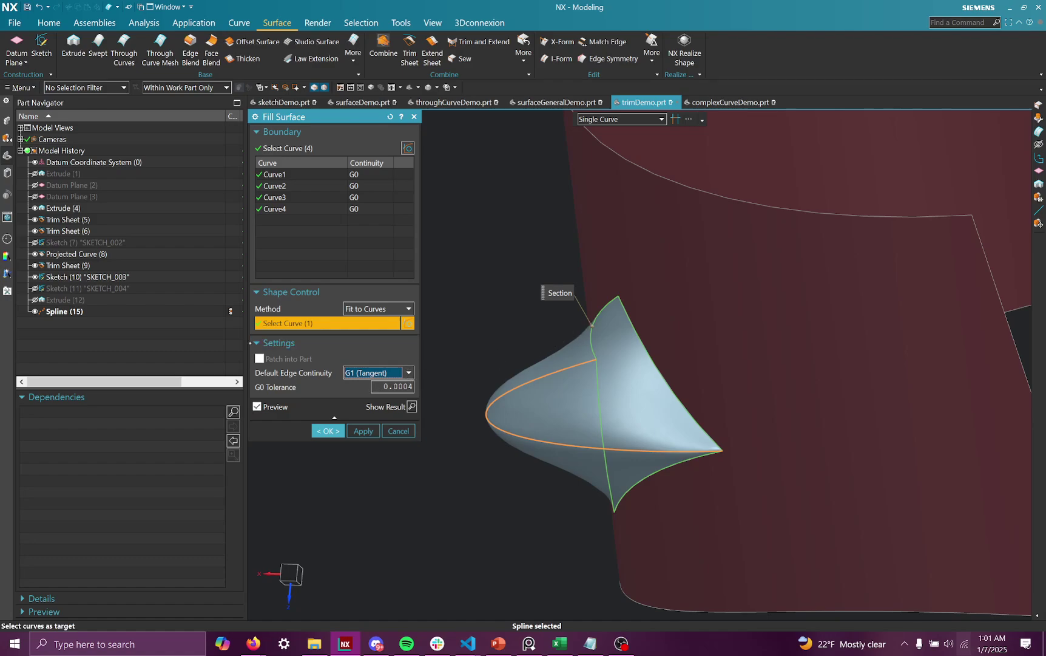
{"action": "left_click", "coordinate": [365, 174]}
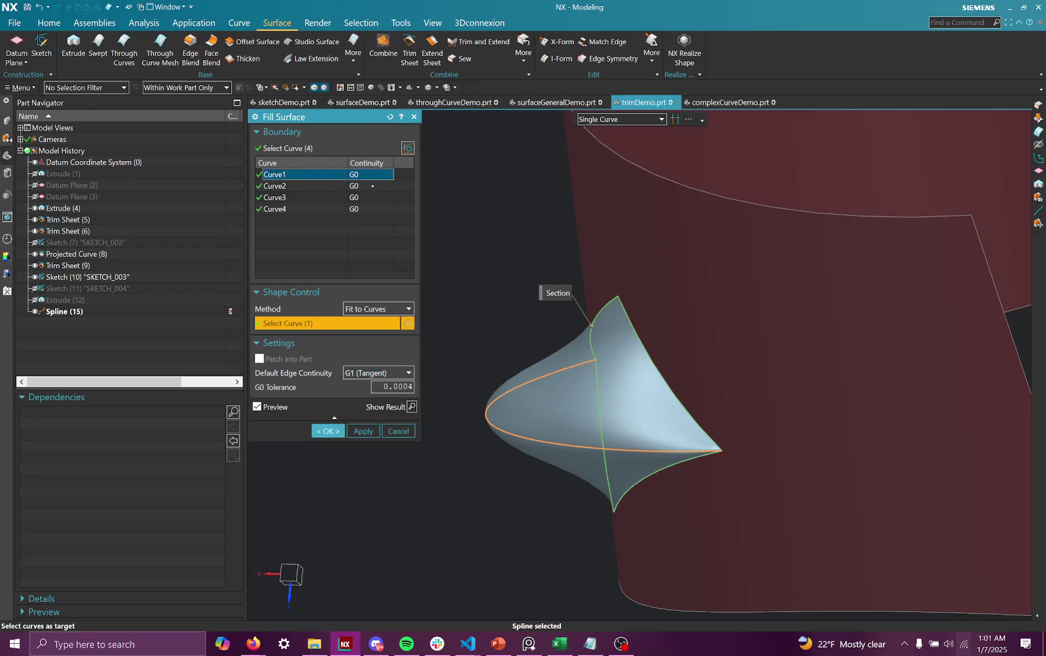
{"action": "right_click", "coordinate": [373, 185]}
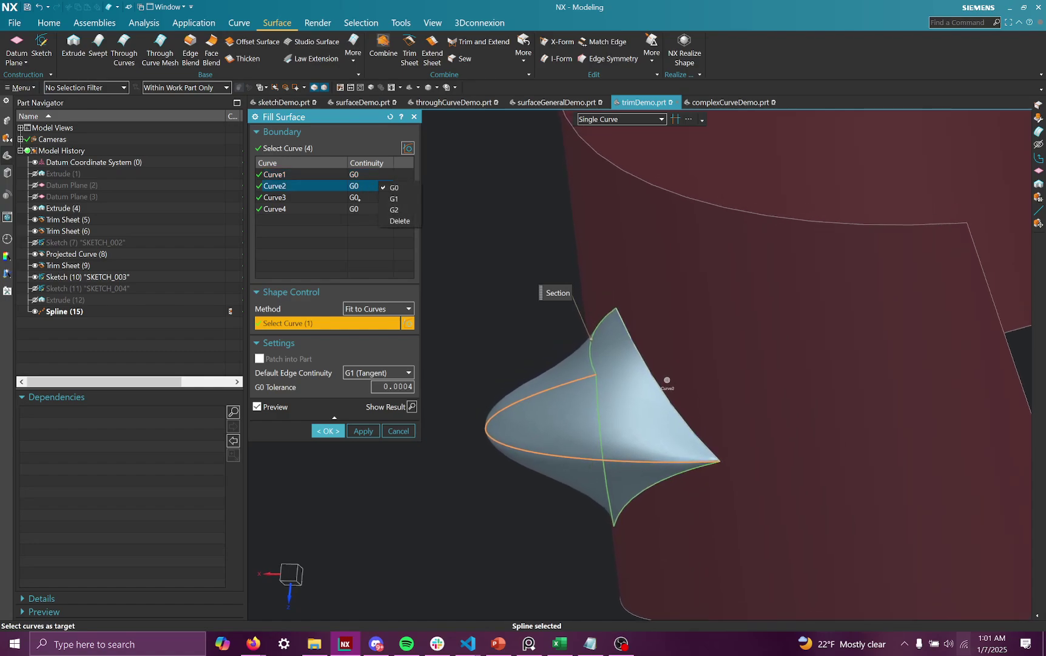
{"action": "left_click", "coordinate": [372, 250]}
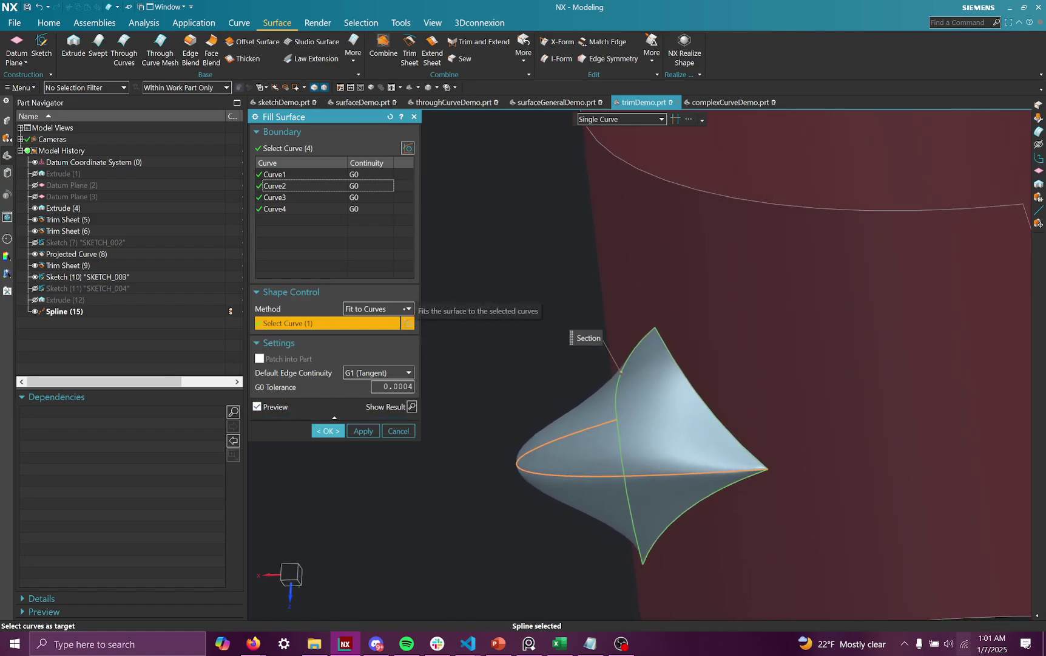
Change the fill's shape control method to Fullness and pull the control point to an offset of about 1.15 in
{"action": "left_click", "coordinate": [406, 309]}
{"action": "left_click", "coordinate": [362, 322]}
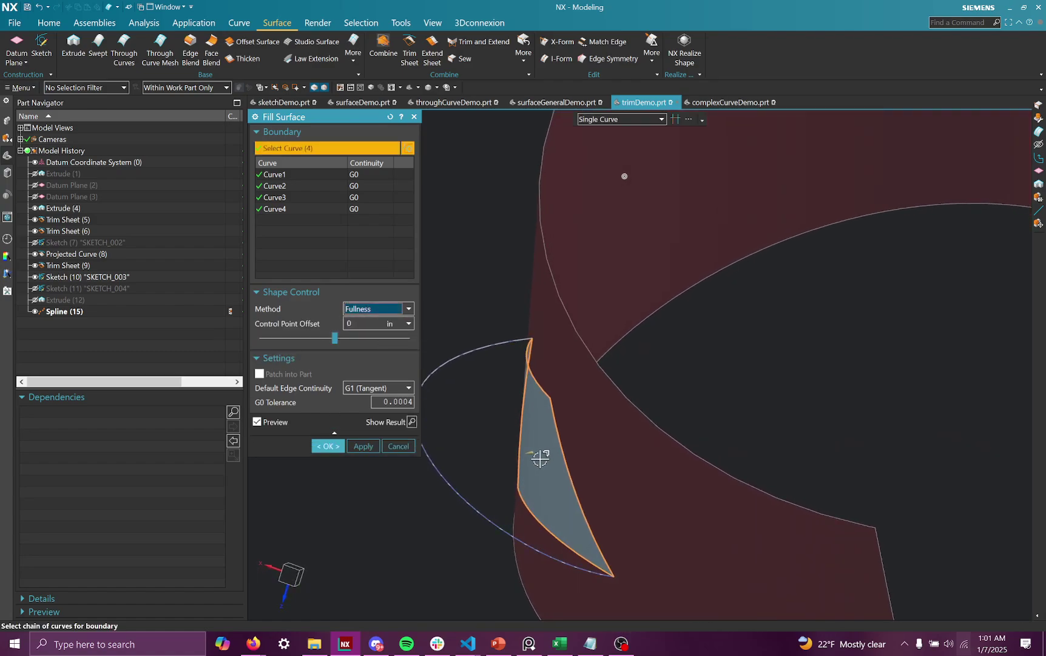
{"action": "left_click", "coordinate": [532, 452]}
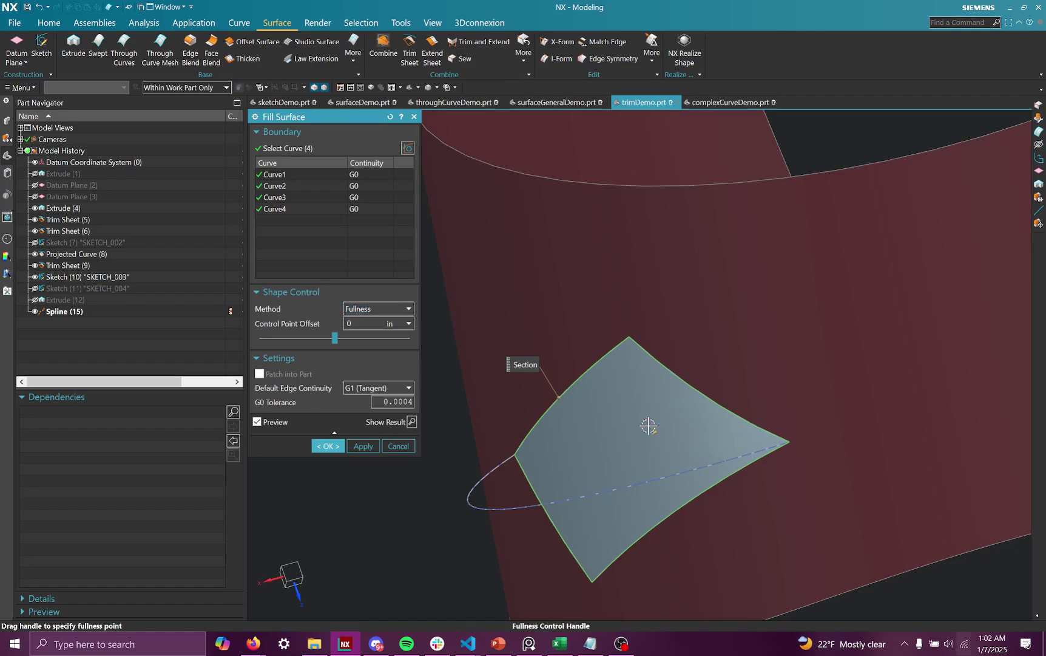
{"action": "left_click", "coordinate": [543, 459]}
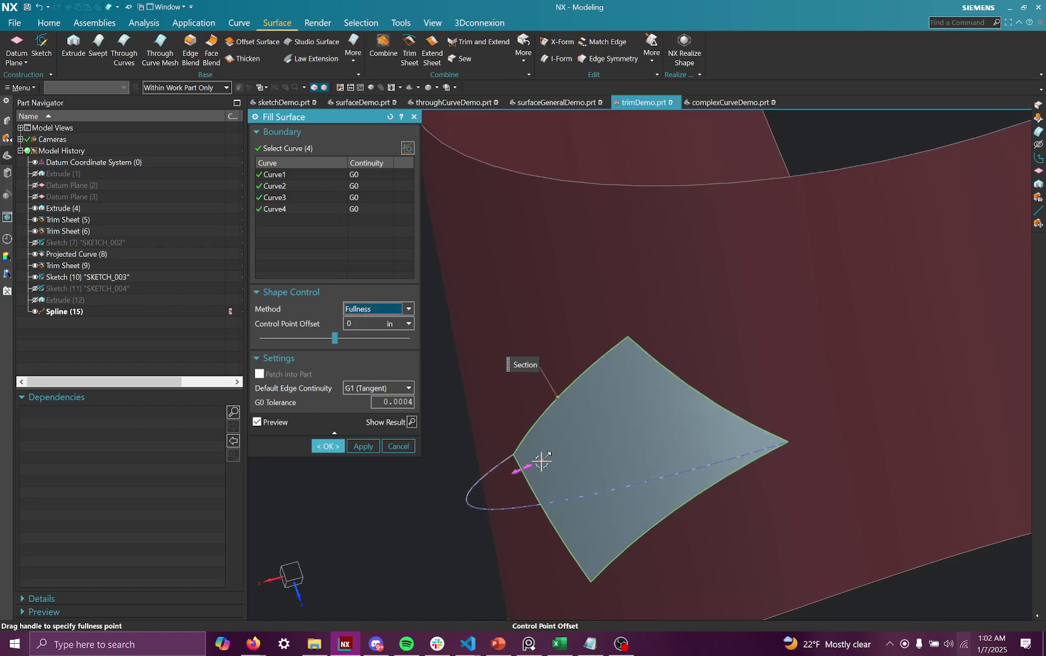
{"action": "left_click_drag", "start_coordinate": [542, 462], "coordinate": [616, 482]}
{"action": "middle_click_drag", "start_coordinate": [618, 474], "coordinate": [629, 187]}
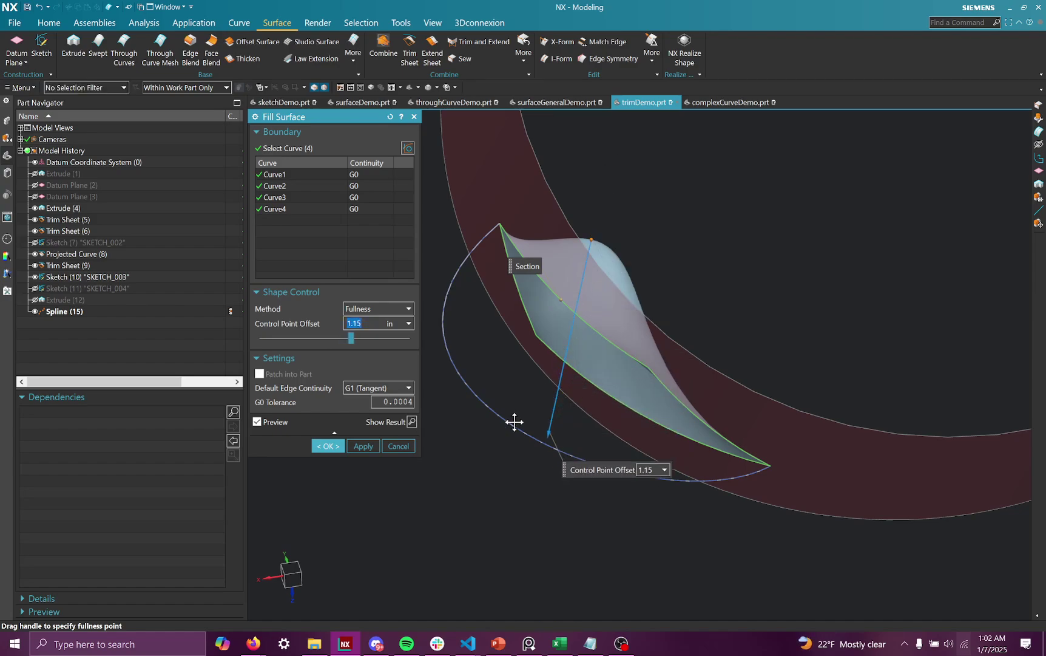
{"action": "middle_click_drag", "start_coordinate": [514, 422], "coordinate": [602, 425]}
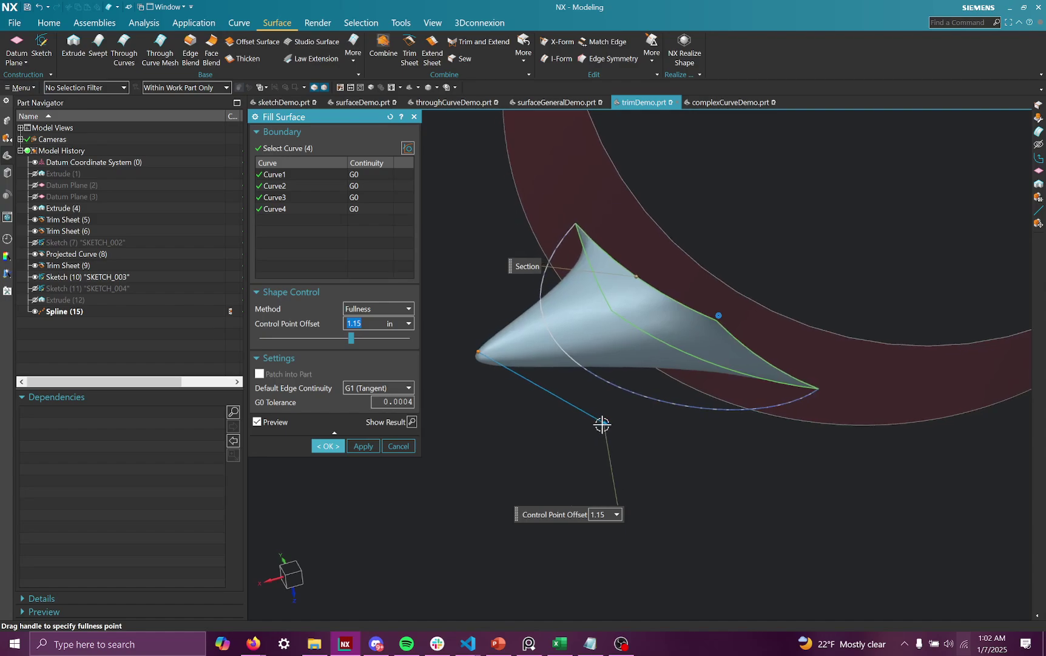
Reduce the fullness control point offset to about 0.48 in, and reverse the bulge to an offset of about -0.3 in
{"action": "left_click_drag", "start_coordinate": [510, 399], "coordinate": [605, 358]}
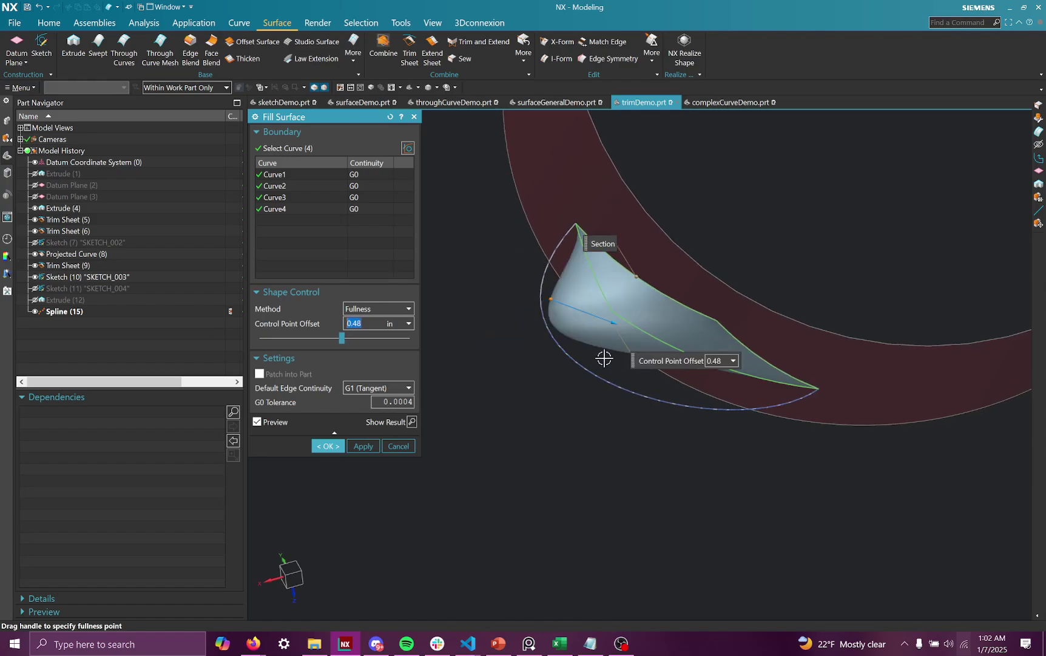
{"action": "middle_click_drag", "start_coordinate": [561, 311], "coordinate": [617, 352]}
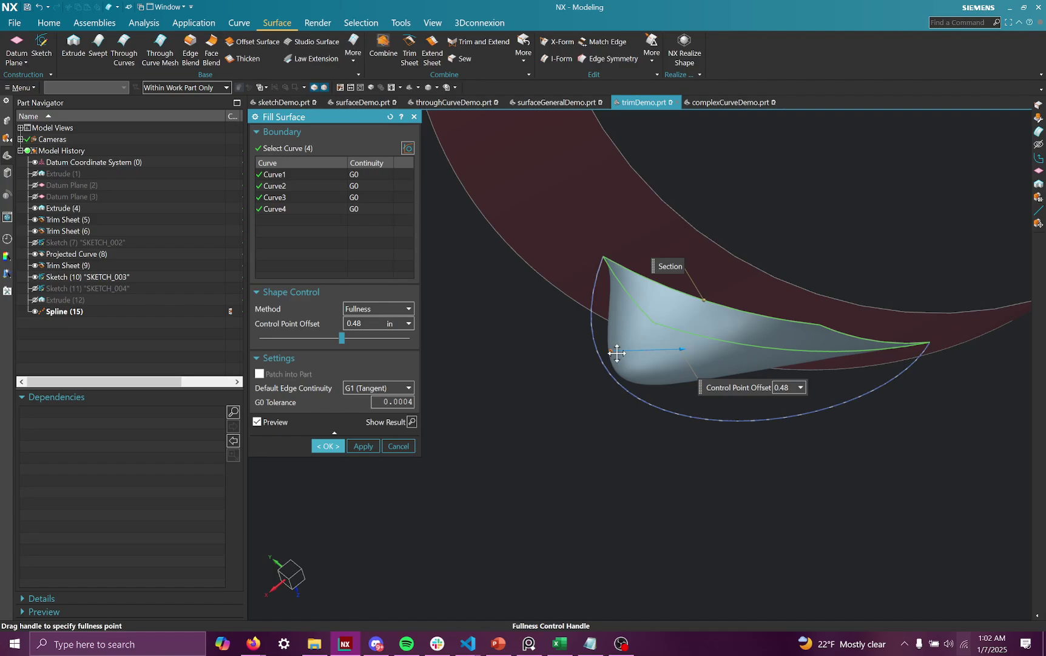
{"action": "middle_click_drag", "start_coordinate": [716, 366], "coordinate": [770, 390]}
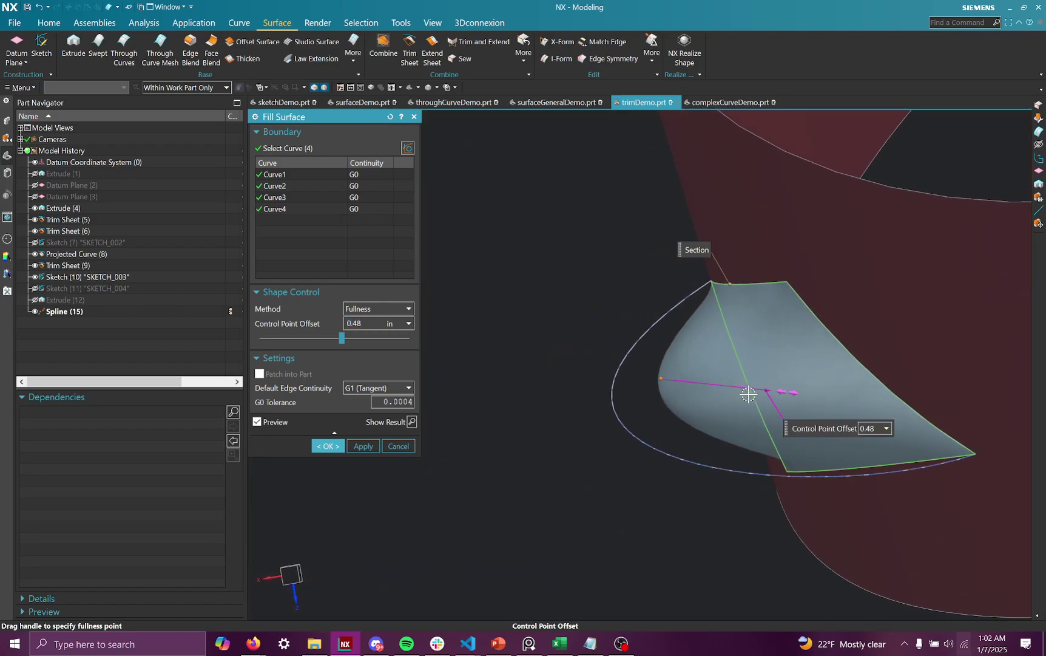
{"action": "middle_click_drag", "start_coordinate": [617, 421], "coordinate": [692, 451]}
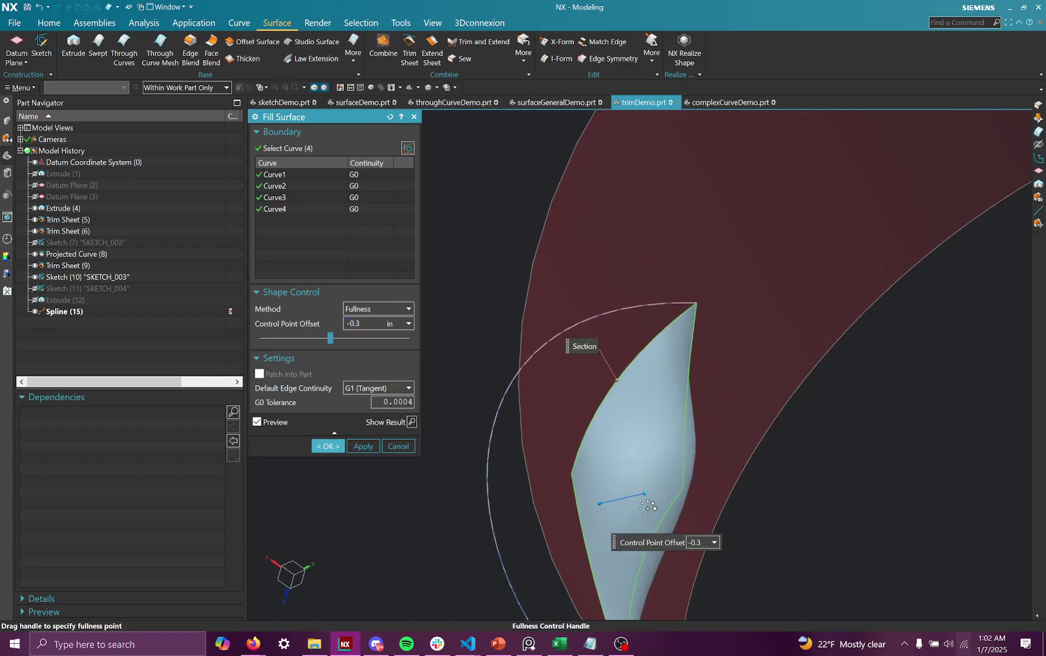
{"action": "middle_click_drag", "start_coordinate": [476, 383], "coordinate": [445, 421]}
Switch the fill's shape control method to Fit to Facet Body and set Area of Control to 25
{"action": "left_click", "coordinate": [399, 310]}
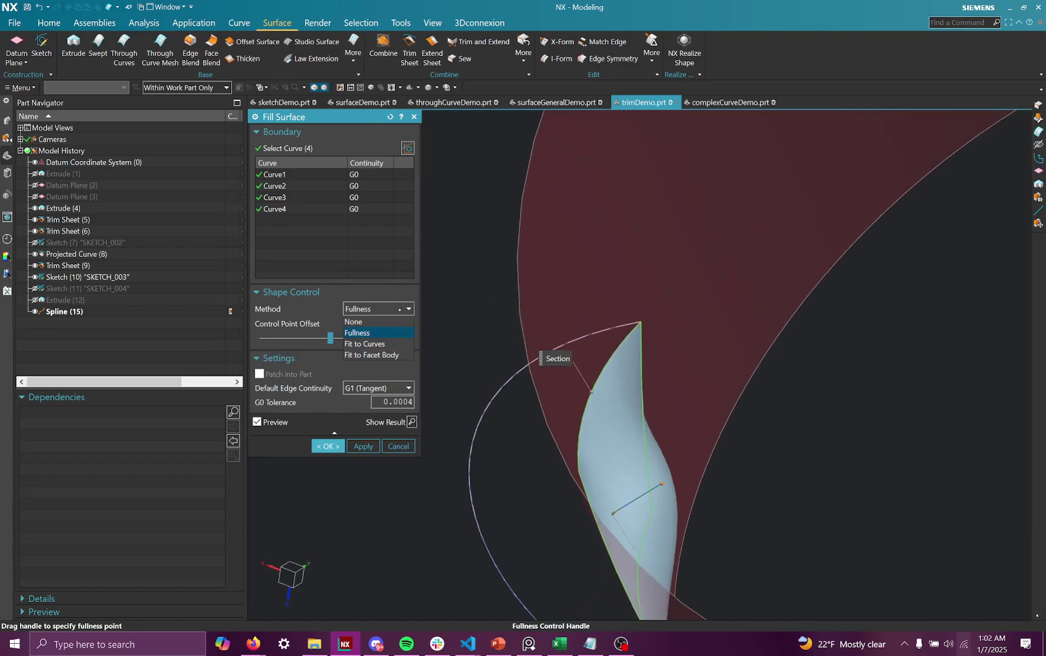
{"action": "left_click", "coordinate": [384, 355]}
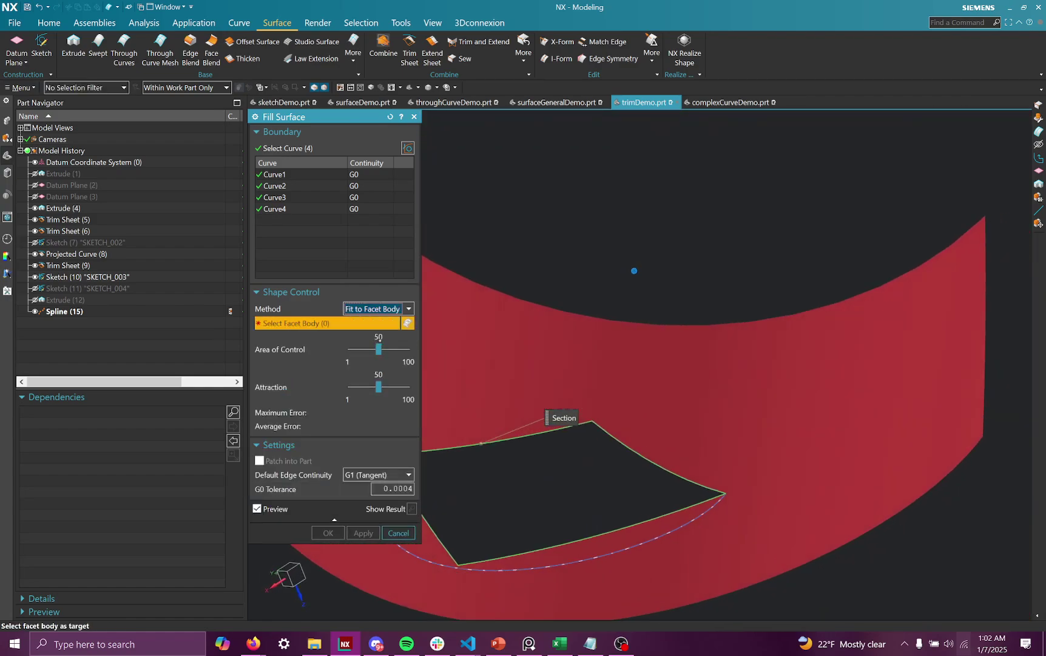
{"action": "left_click", "coordinate": [366, 349]}
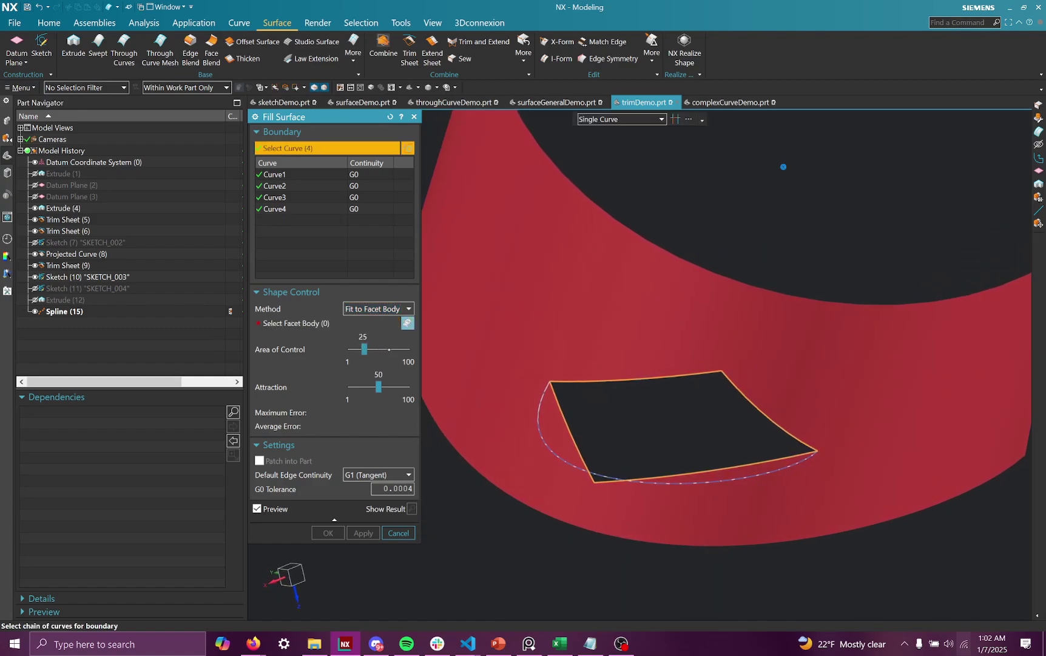